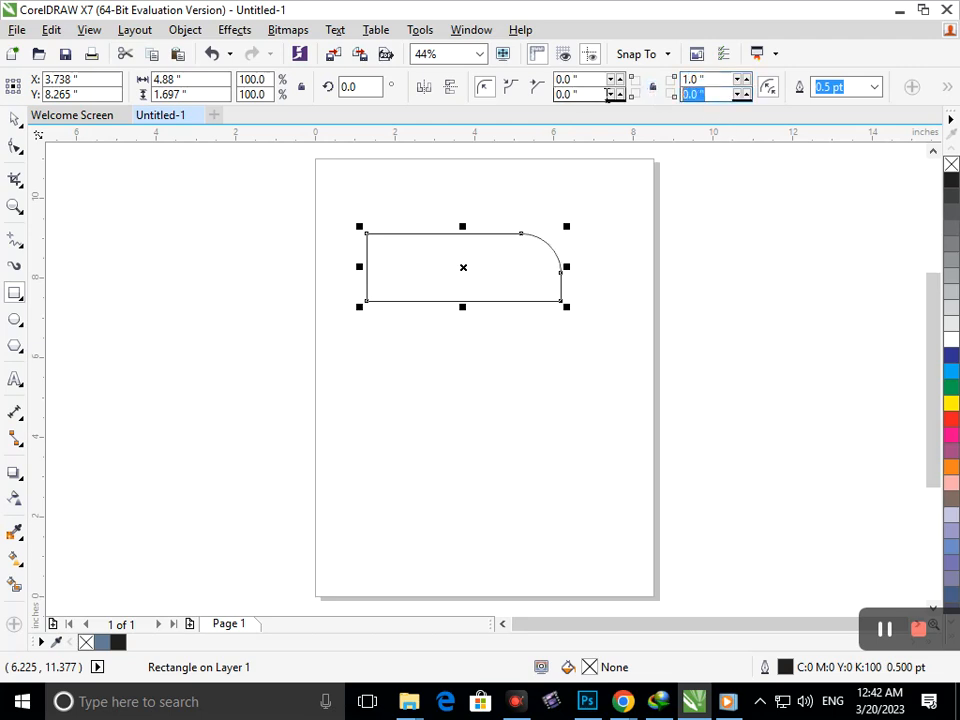
Round the rectangle's lower-right corner to a 1.0" radius and enlarge the shape proportionally to about 5.73 by 1.99 inches
type("1")
key("Return")
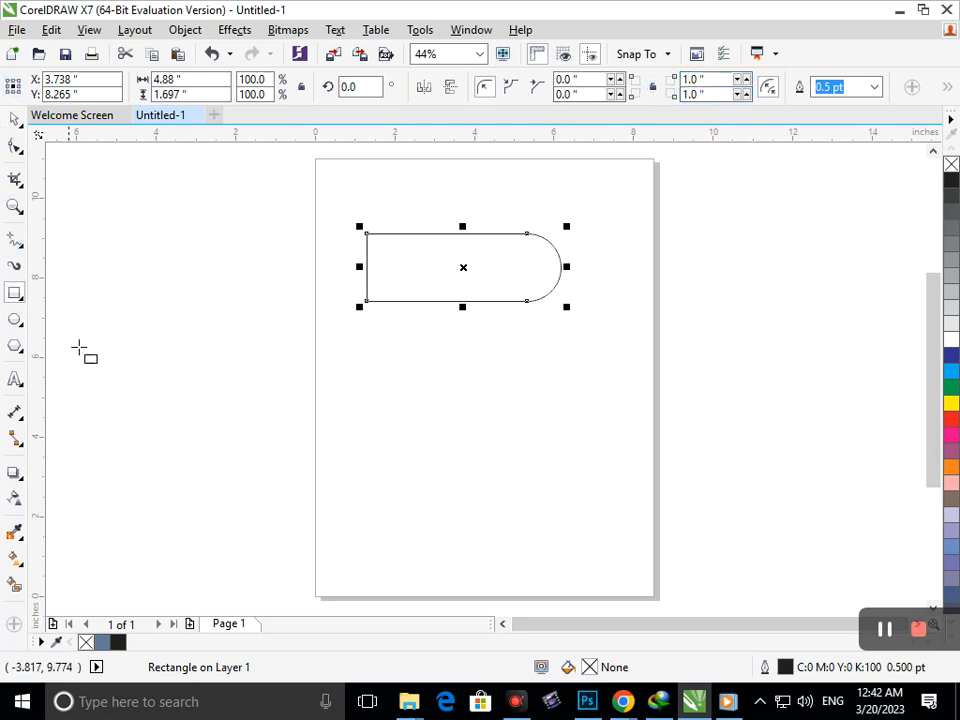
left_click_drag(360, 306, 342, 314)
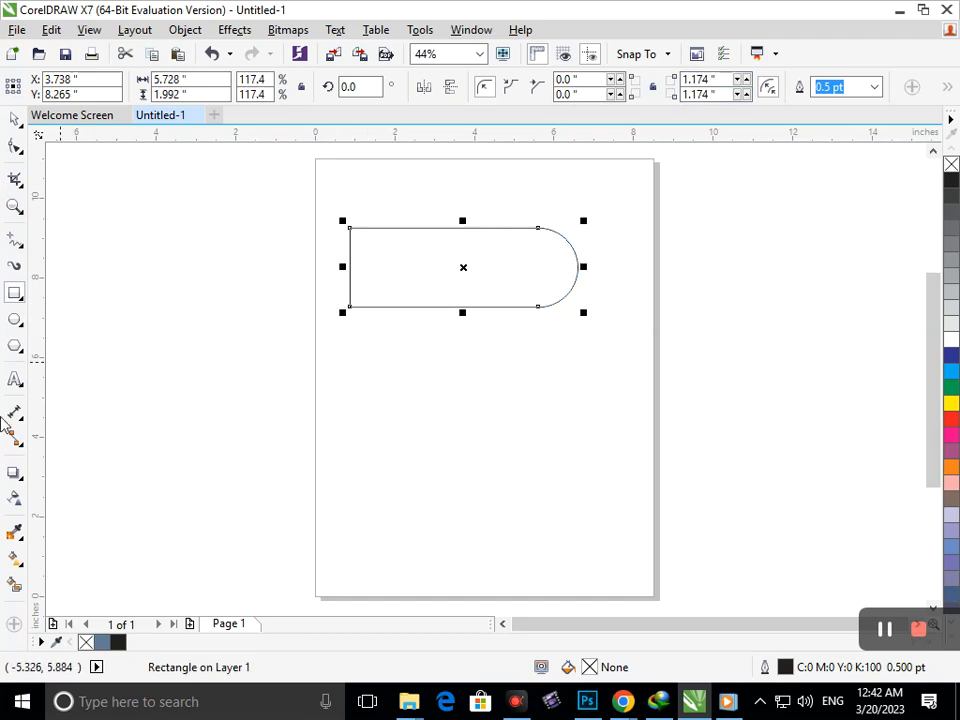
Add a one-step inward contour to the rounded shape with an offset of about 0.572"
left_click(17, 474)
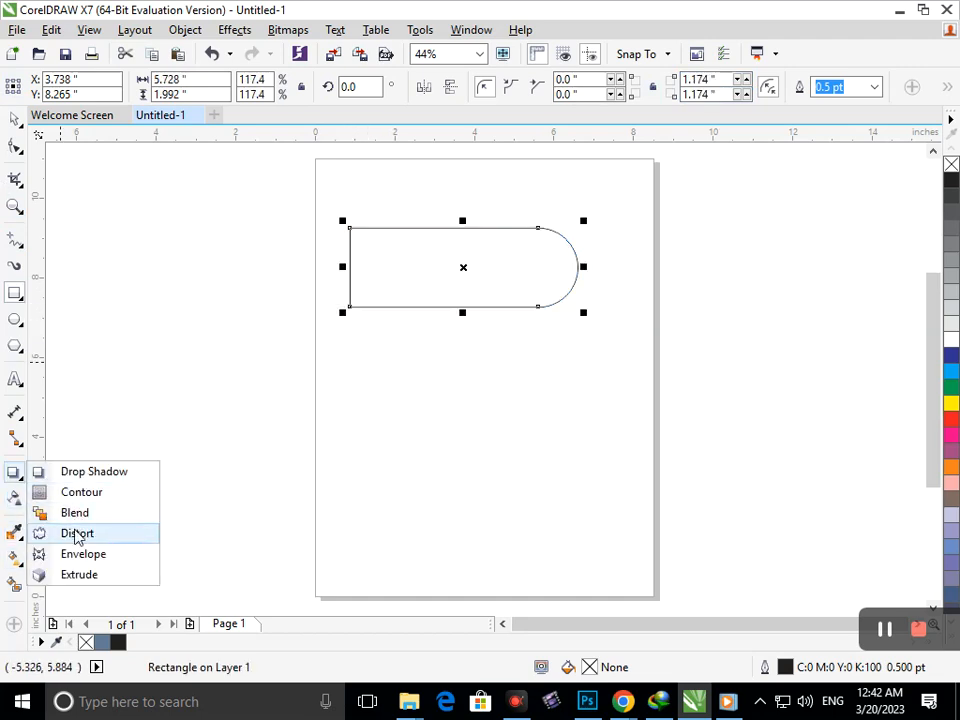
left_click(78, 492)
left_click_drag(349, 237, 384, 251)
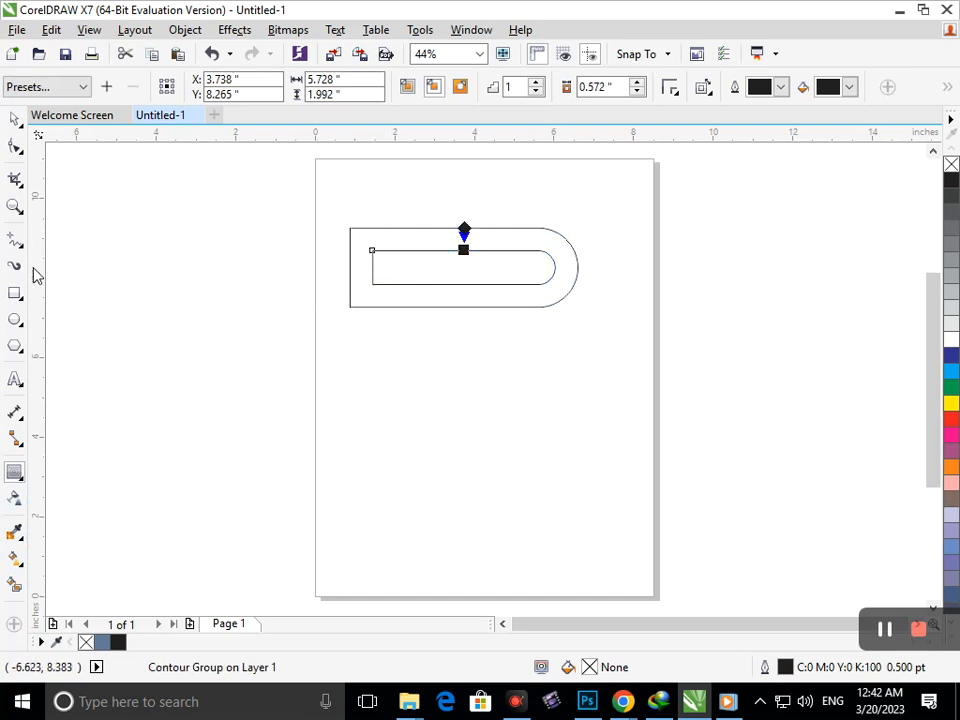
Shorten the contoured shape from its straight end to about 4.81 inches wide, keeping the rounded end in place
left_click(16, 120)
left_click_drag(285, 191, 677, 354)
left_click_drag(584, 267, 547, 273)
left_click_drag(294, 200, 650, 346)
left_click_drag(519, 302, 555, 300)
left_click(437, 417)
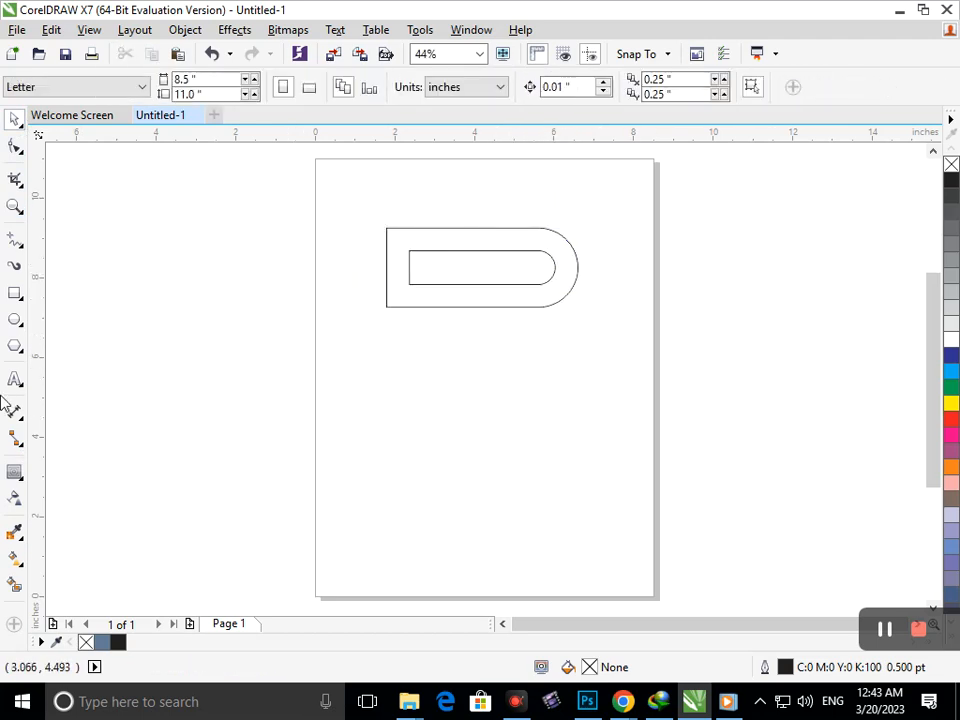
Draw a rectangle about 4.12 by 0.57 inches filling the upper band between the outer and inner outlines
left_click(22, 299)
left_click(60, 289)
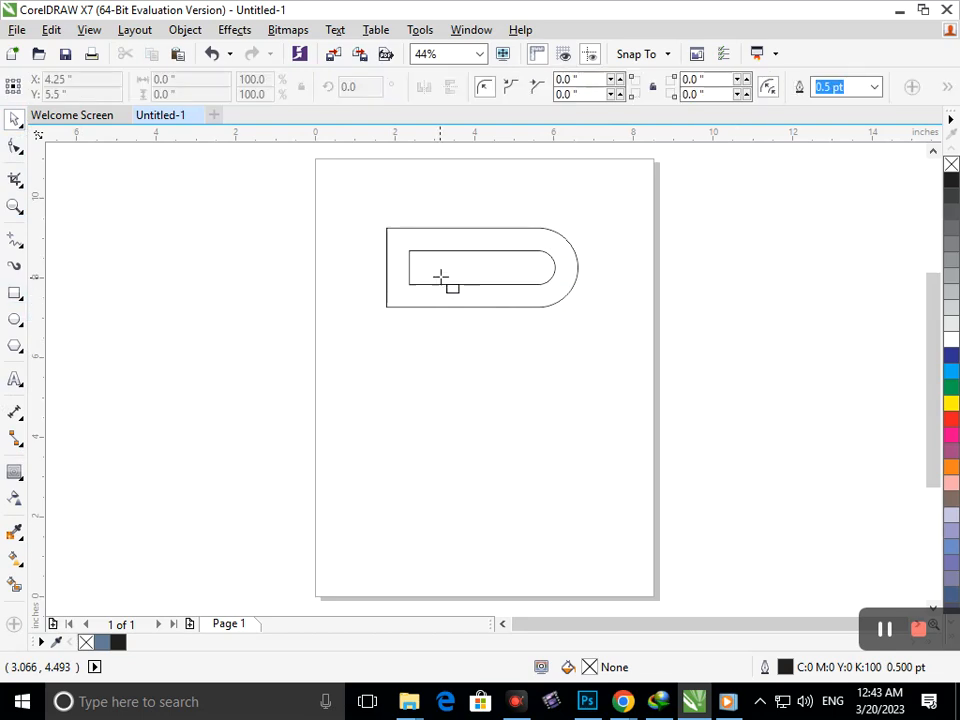
left_click_drag(499, 250, 392, 234)
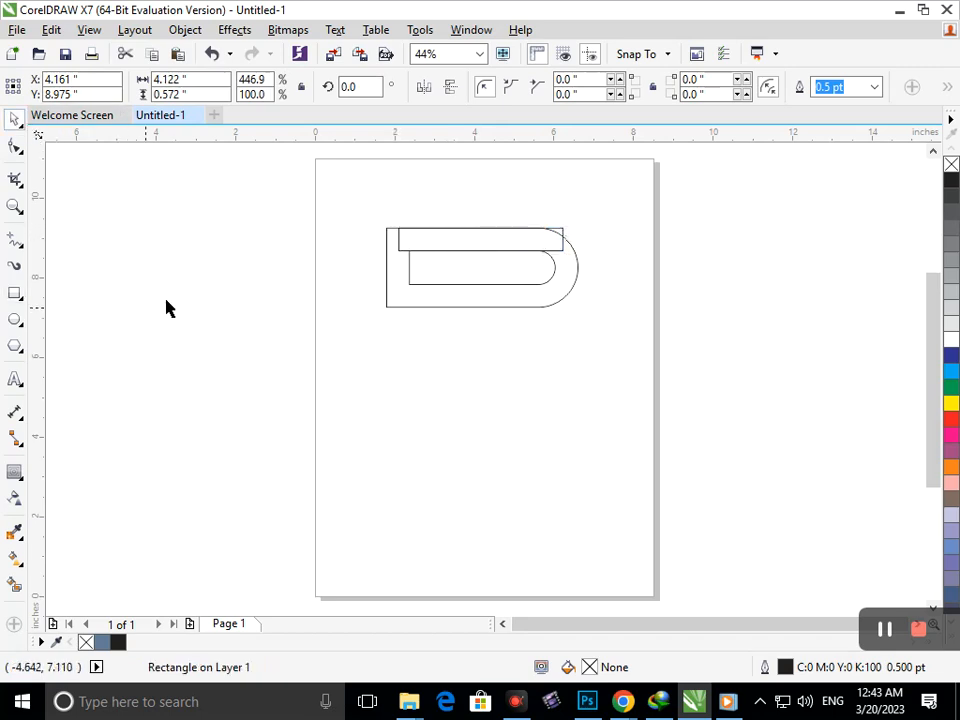
Move the rectangle below the band, rotate it to 300°, and place a duplicate parallel beside it
left_click(133, 321)
left_click_drag(489, 249, 514, 501)
left_click(537, 382)
left_click(502, 377)
left_click_drag(502, 377, 506, 340)
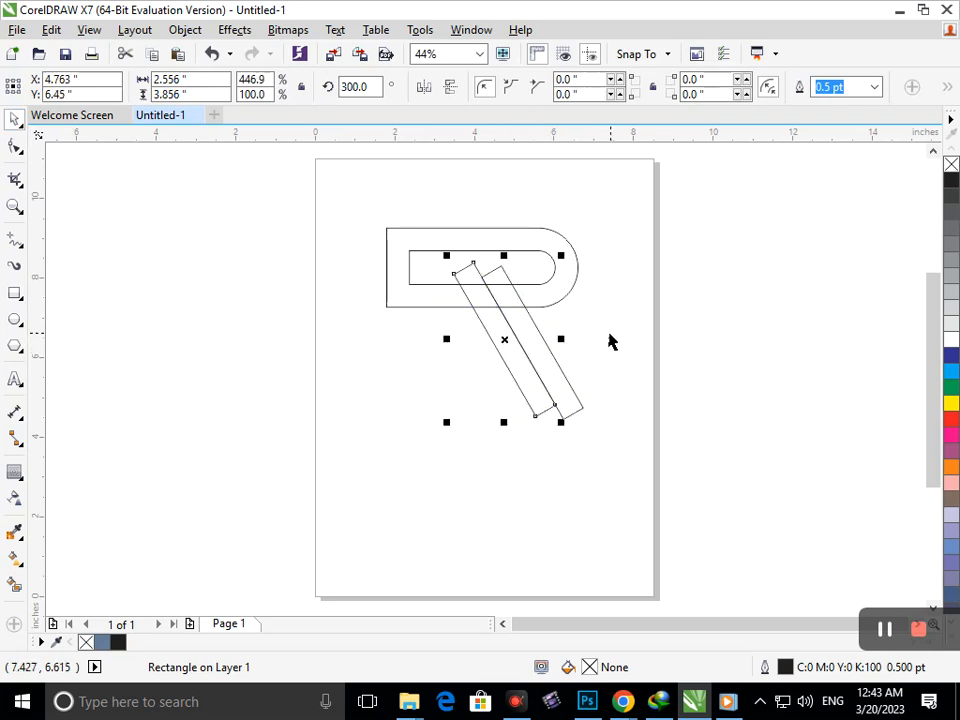
Align the two diagonal bars flush edge to edge, and shift both down until their corner meets the inner outline's lower edge
scroll(575, 347, "up", 3)
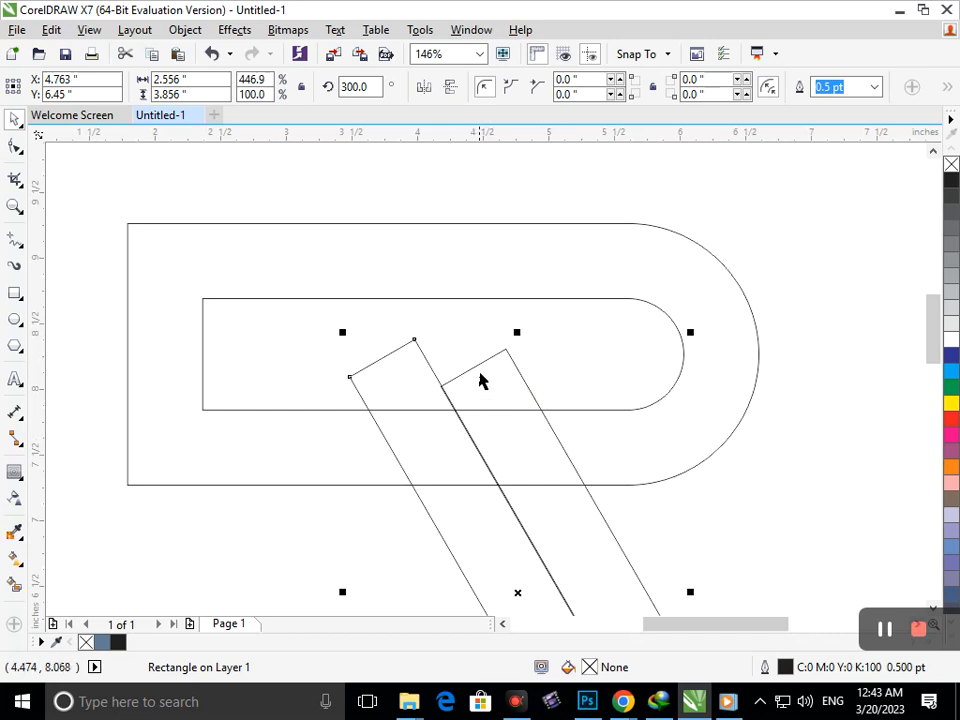
left_click_drag(476, 374, 445, 320)
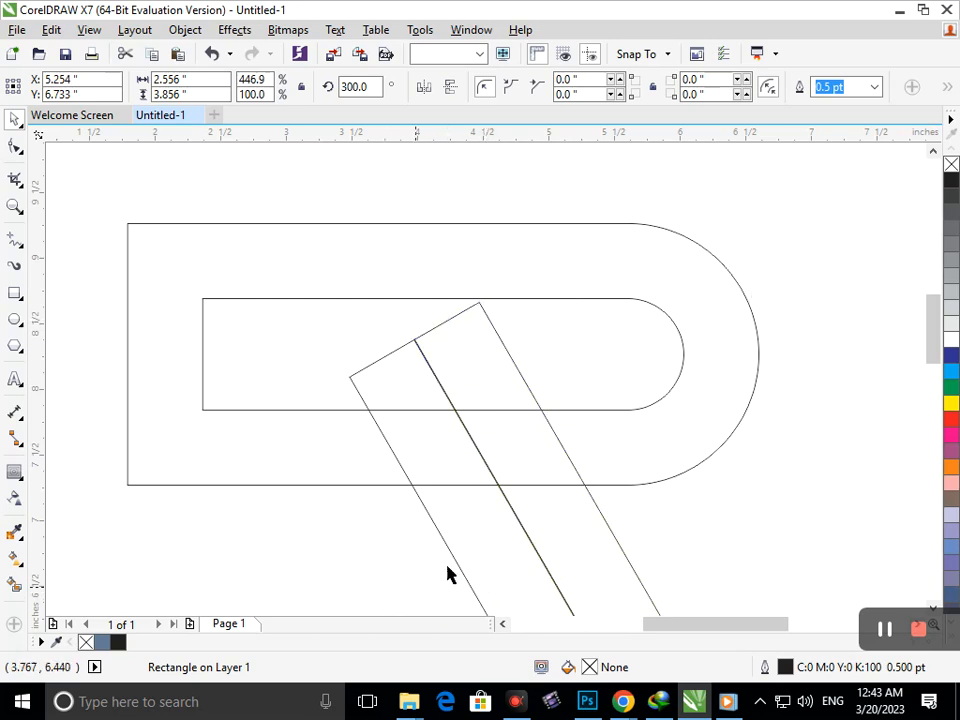
left_click(620, 555, "shift")
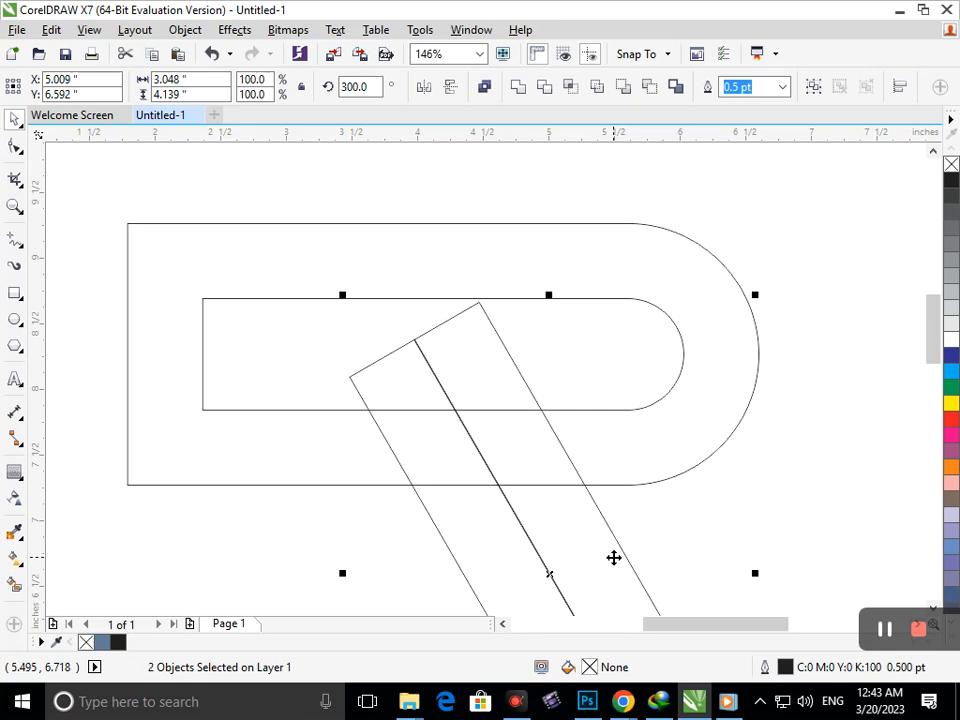
left_click_drag(538, 555, 550, 582)
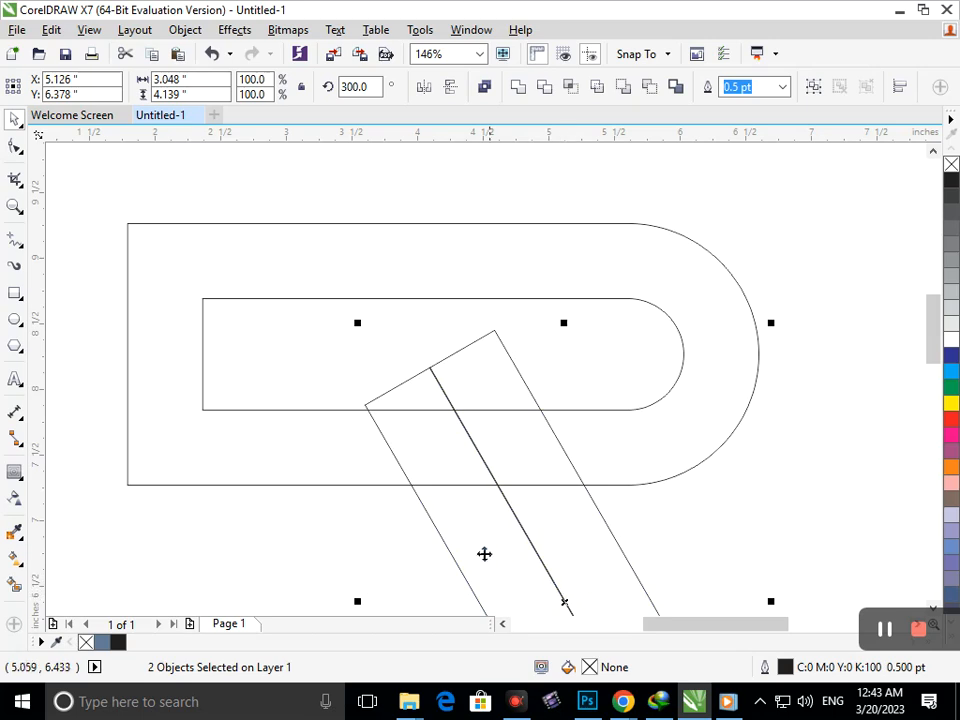
left_click_drag(542, 571, 542, 573)
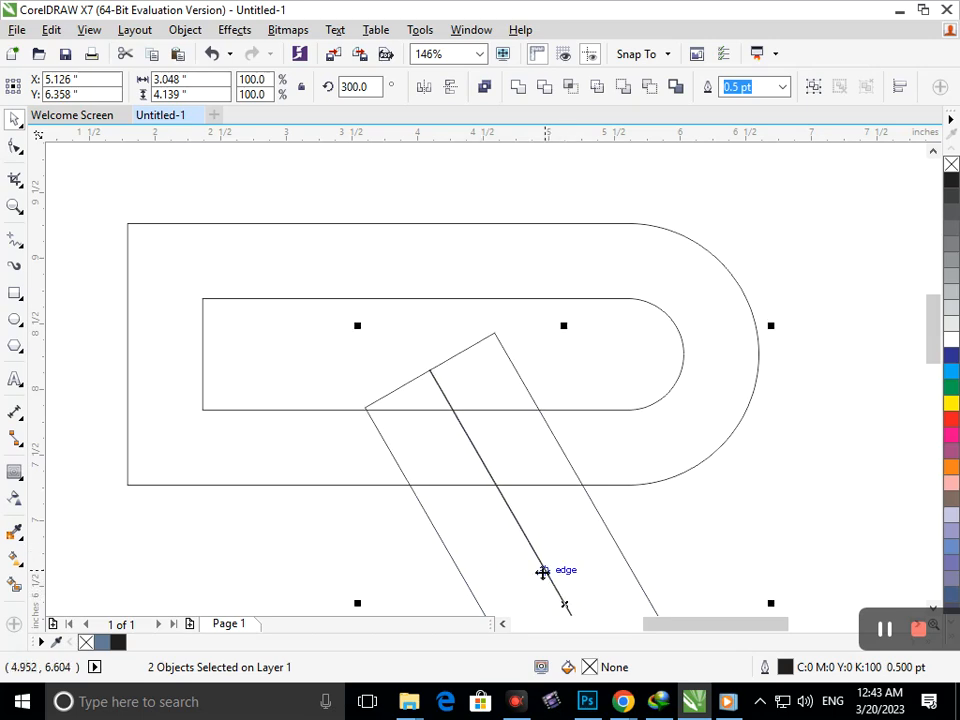
Draw a horizontal bar about 3.15 by 0.57 inches from the shape's straight edge to the diagonal bar, resting on the inner outline
left_click(20, 300)
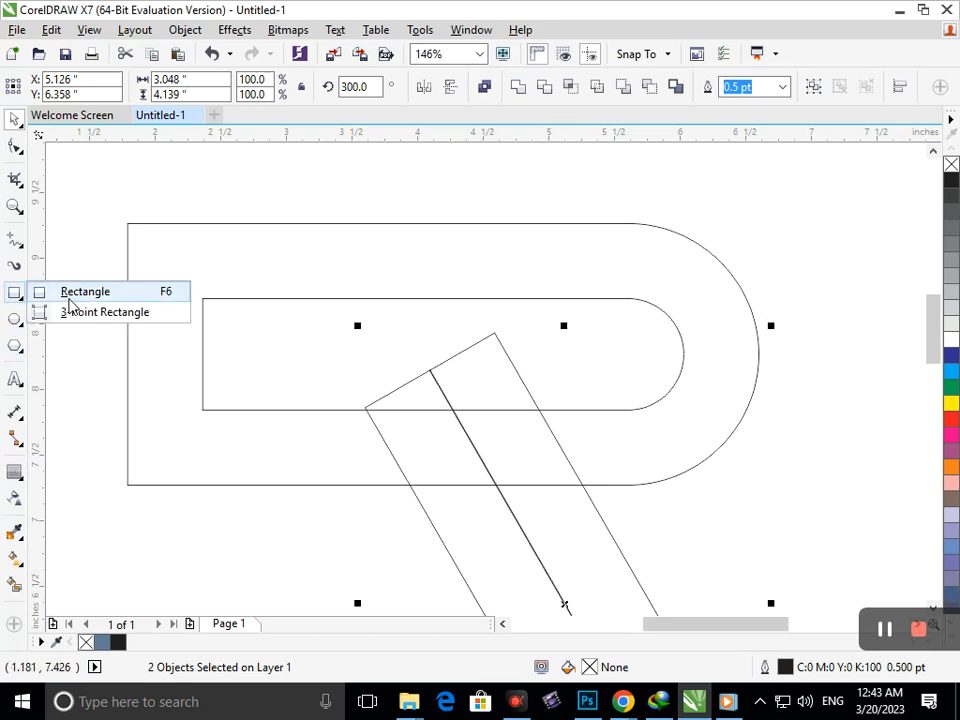
left_click(62, 291)
left_click_drag(250, 430, 330, 485)
left_click(15, 120)
left_click(97, 228)
left_click_drag(286, 450, 544, 379)
left_click_drag(392, 372, 125, 362)
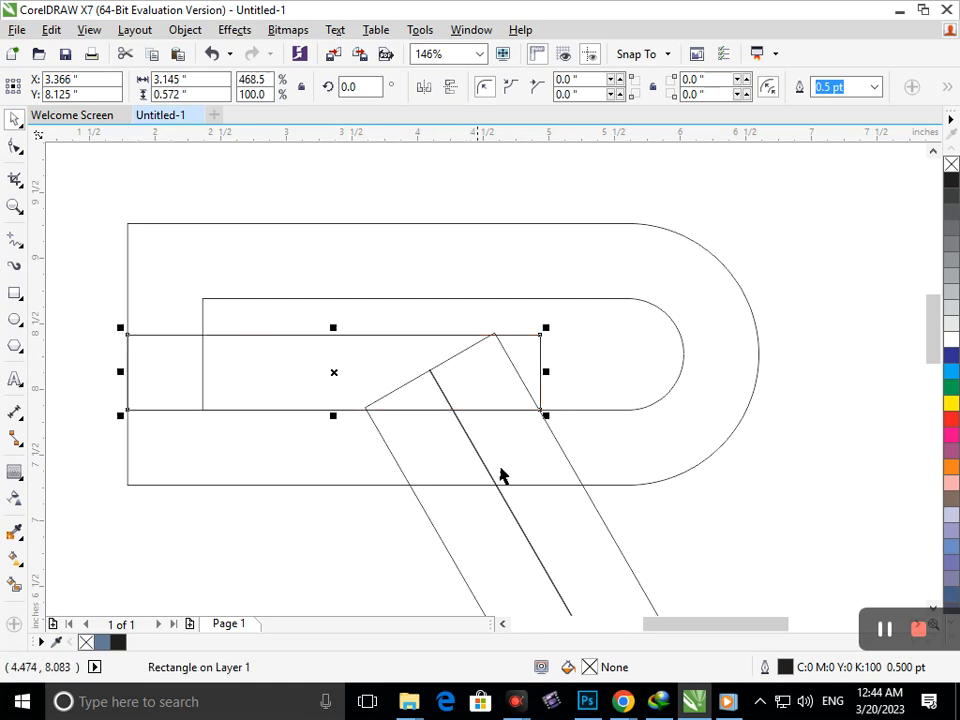
Nudge both diagonal bars slightly down, and fine-tune the outer one so its corner sits on the inner outline
left_click(548, 571)
left_click(476, 570, "shift")
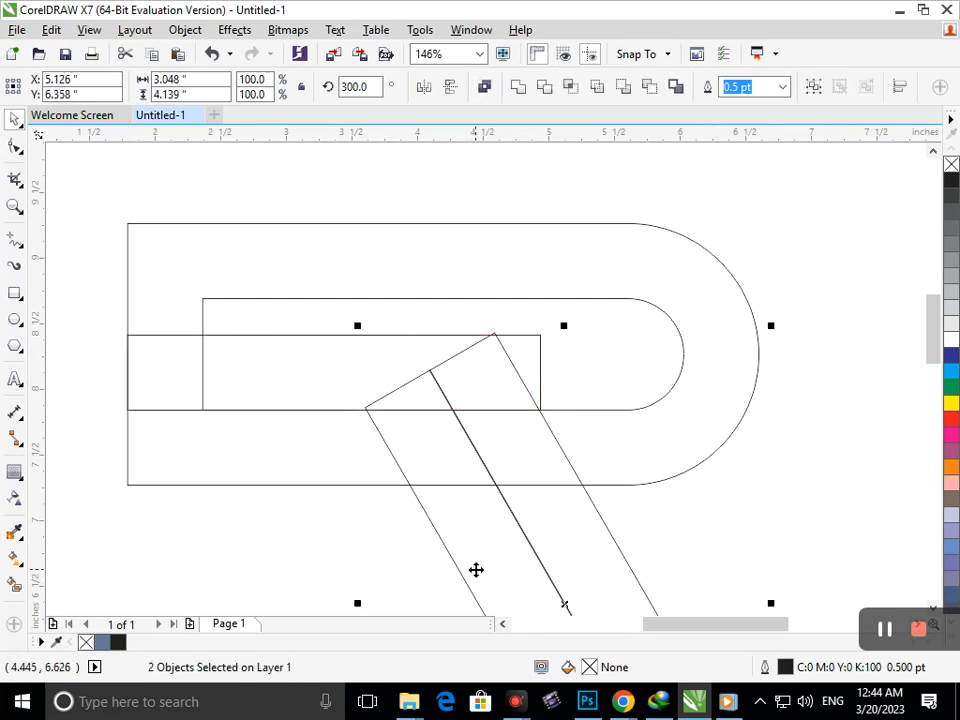
key("Down")
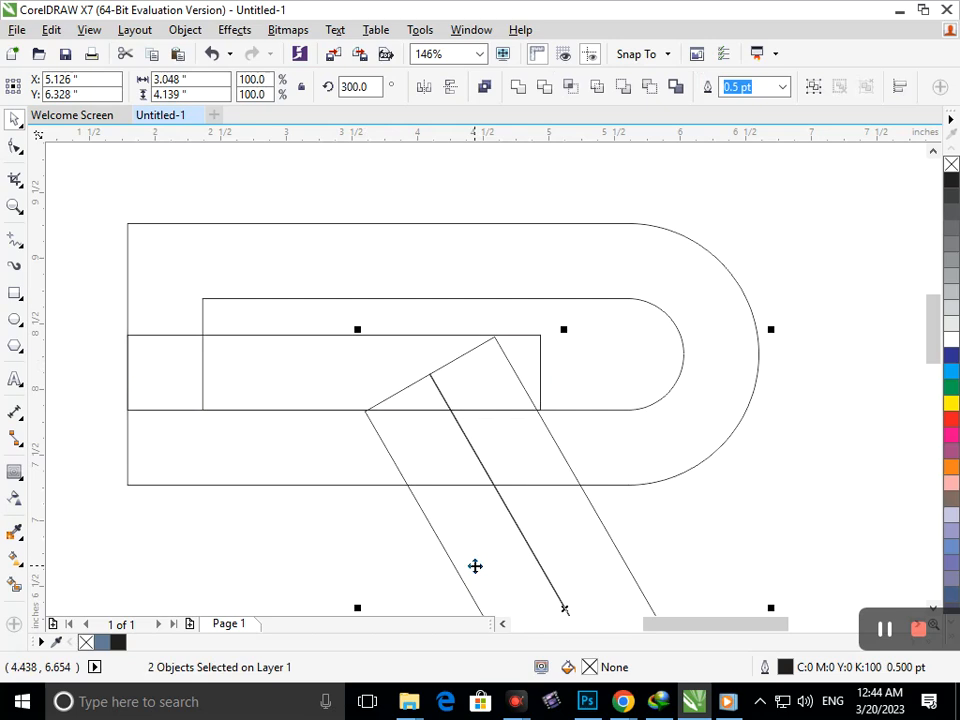
left_click(333, 558)
left_click(433, 525)
key("Up")
key("Up")
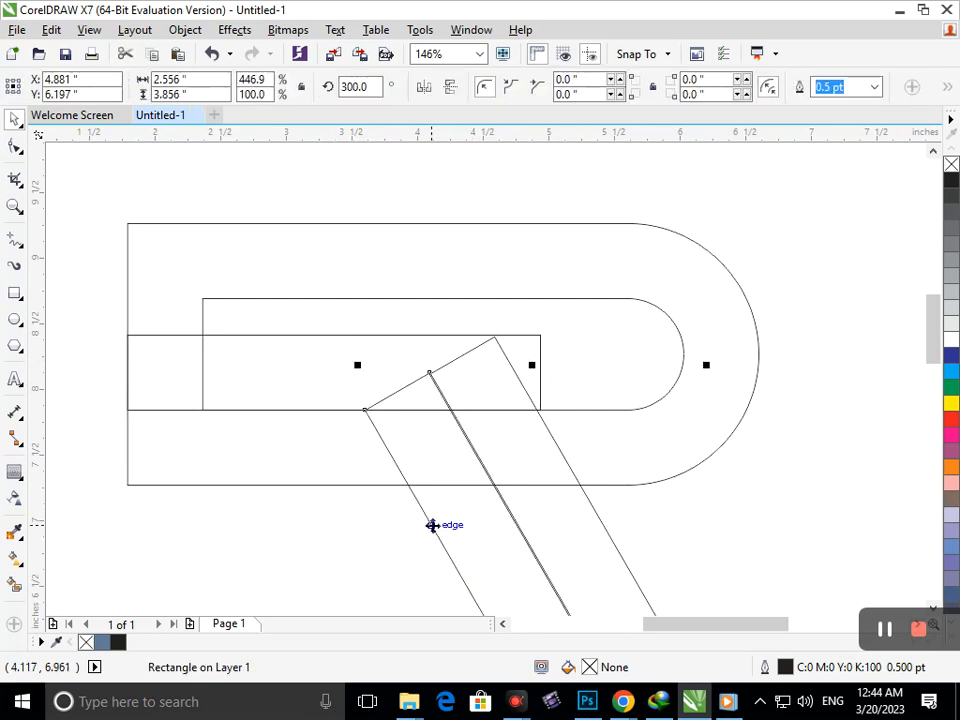
key("Left")
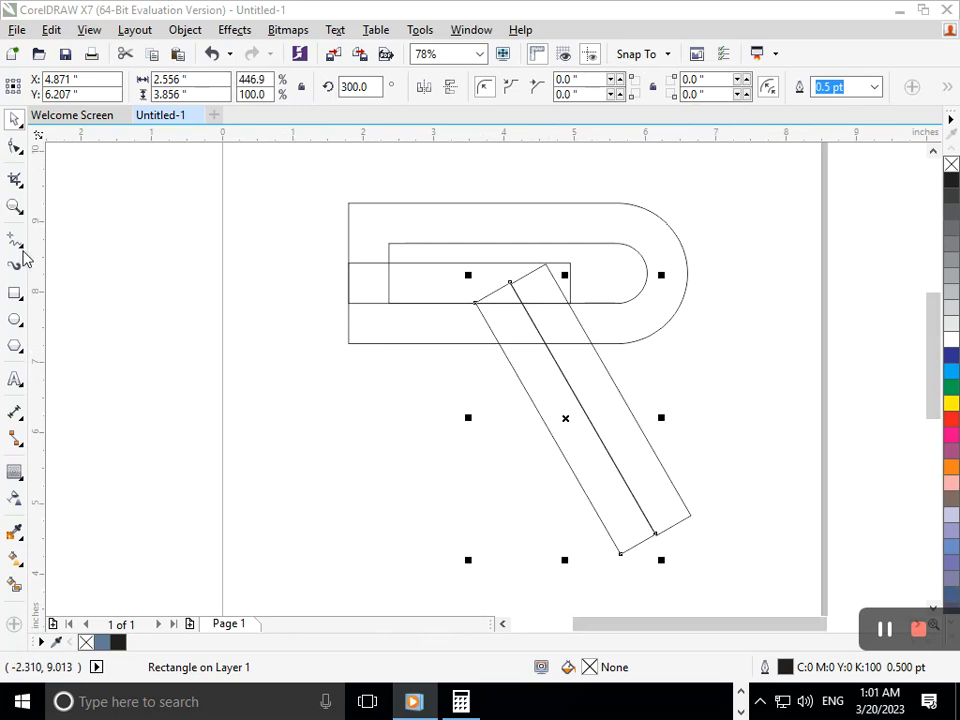
Draw a short line extending the inner outline's upper edge outward and a nearly vertical curve about 5.3 inches tall through the straight end
left_click(22, 247)
left_click(72, 300)
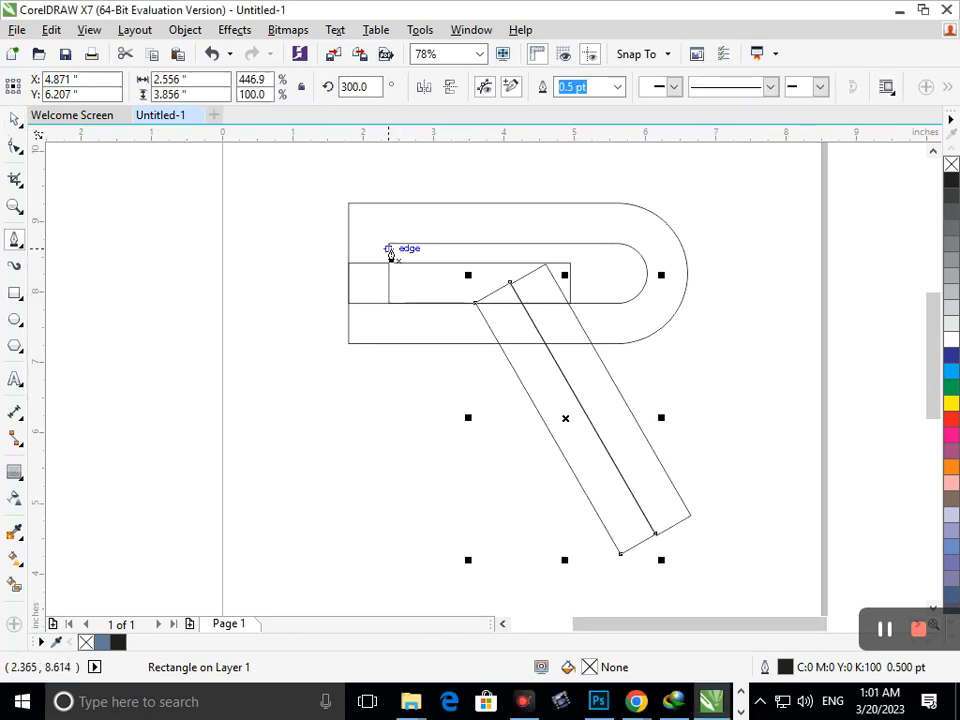
left_click(388, 243)
left_click(320, 243)
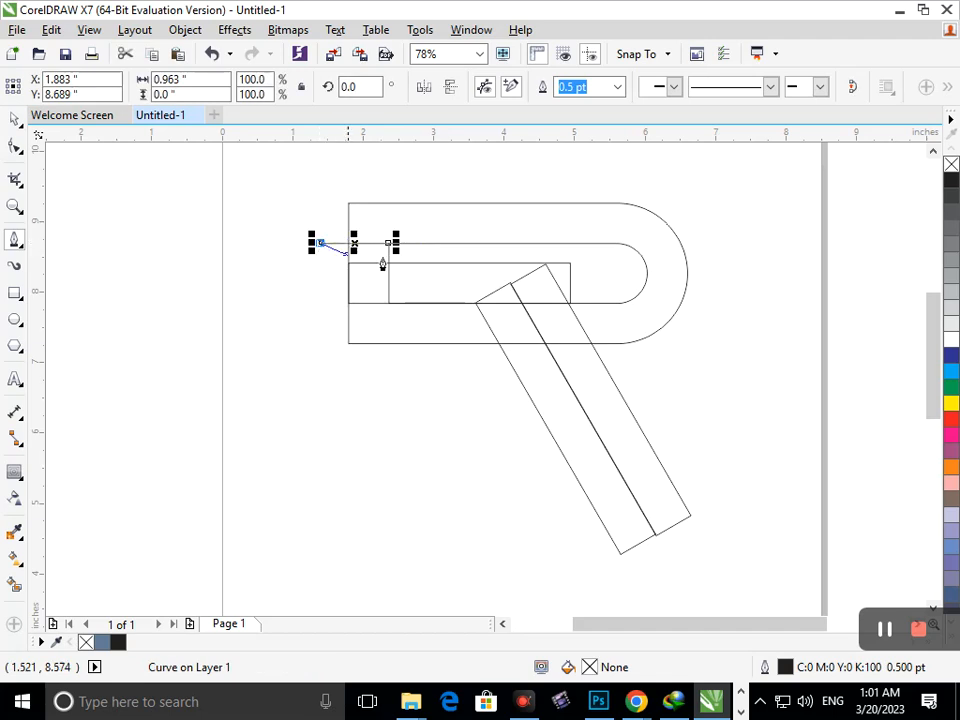
left_click(422, 177)
left_click_drag(422, 552, 407, 563)
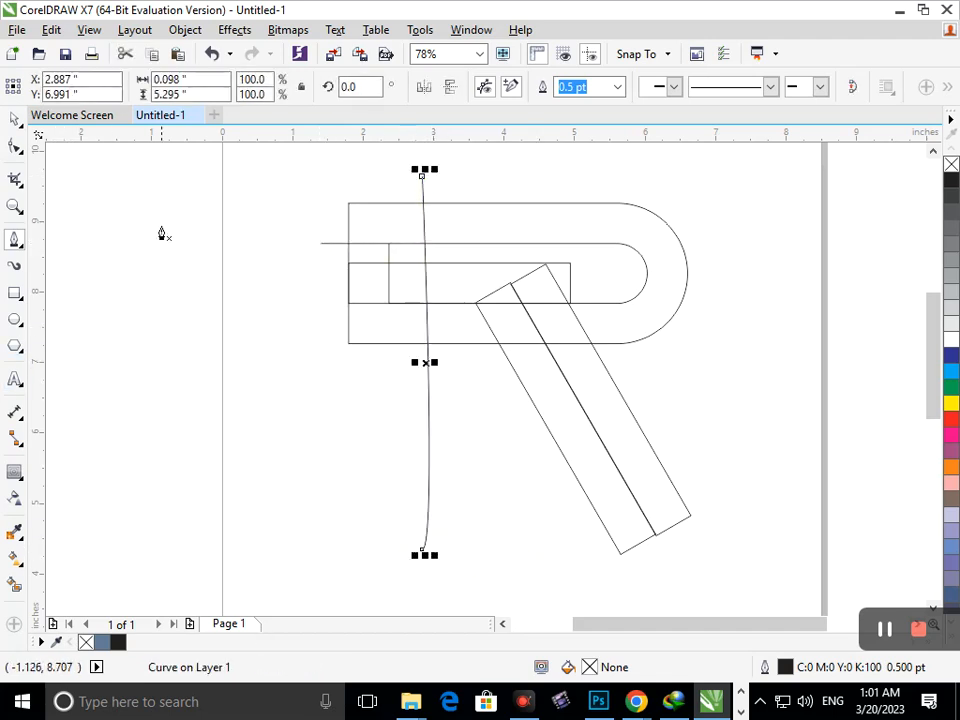
left_click(21, 184)
left_click(80, 197)
left_click_drag(427, 212, 692, 389)
left_click(14, 118)
left_click(707, 494)
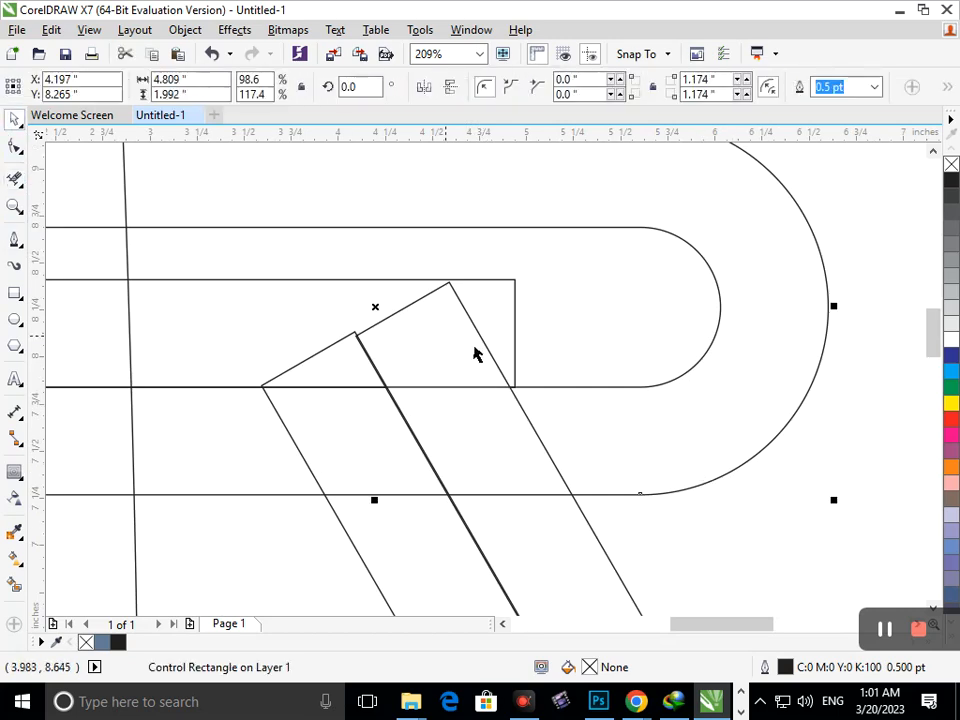
left_click(768, 420)
left_click_drag(810, 378, 882, 366)
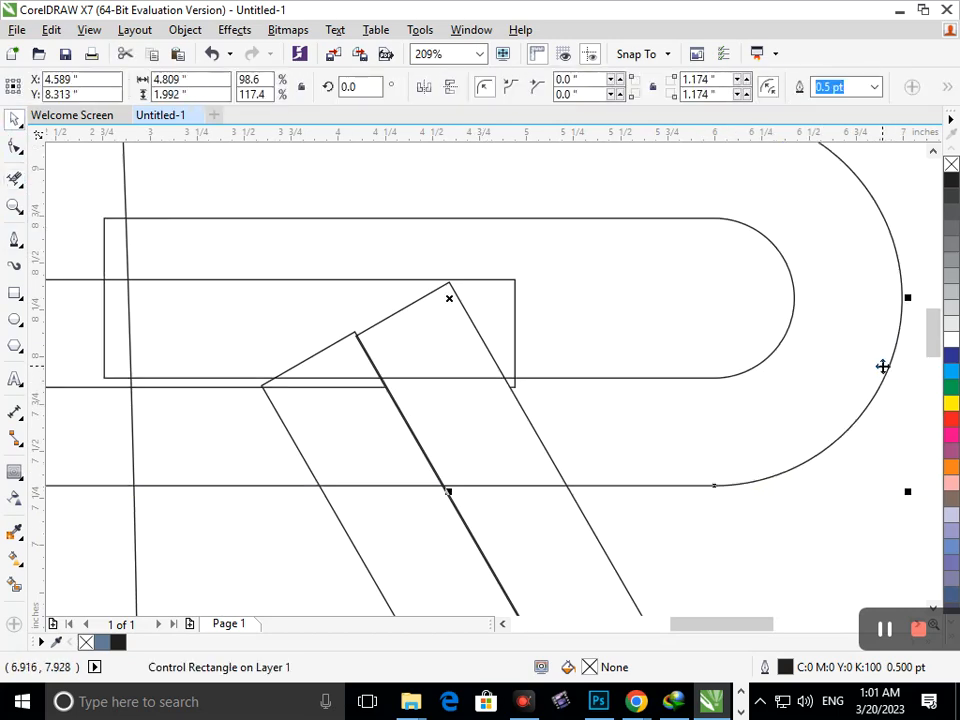
key("ctrl+z")
Break the contour group apart and remove the diagonal bars' overlapping segments inside the bowl with Virtual Segment Delete
left_click(178, 30)
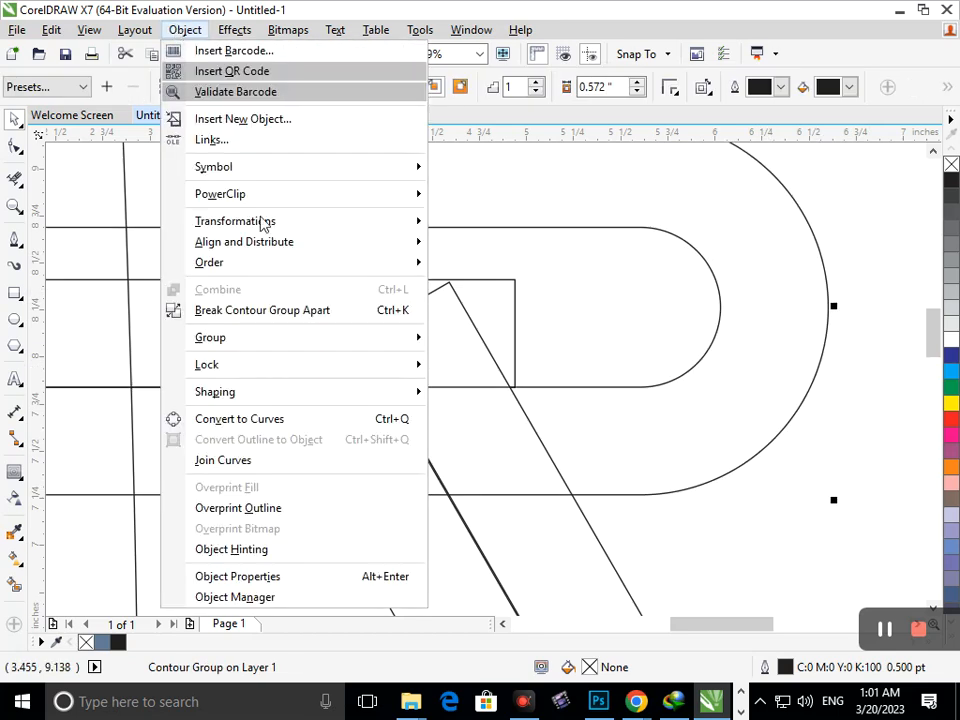
left_click(257, 311)
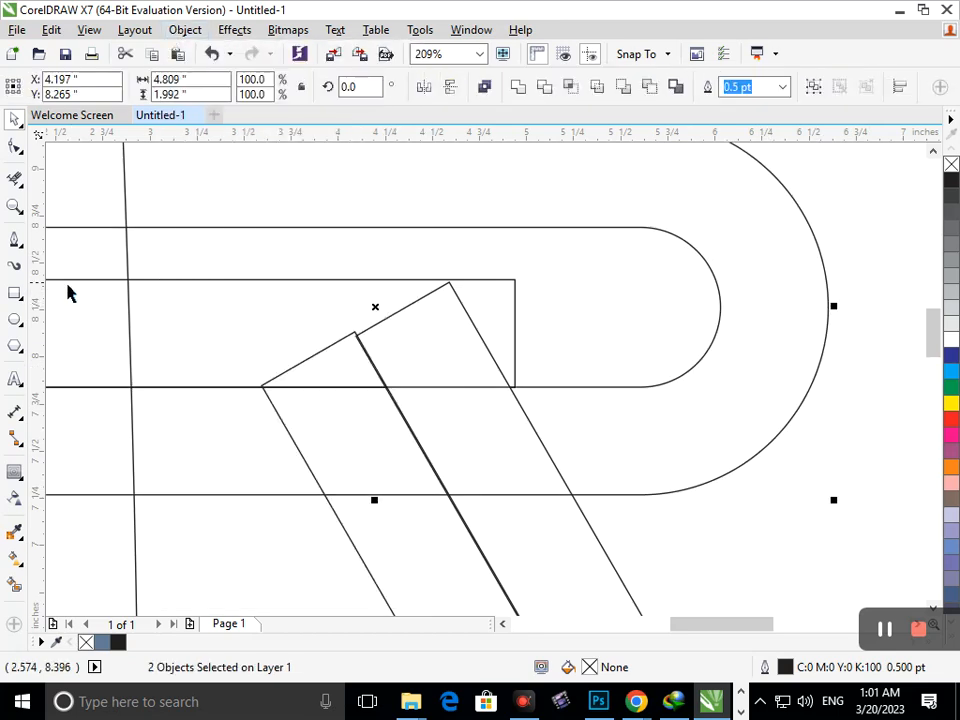
left_click(15, 180)
mouse_move(630, 375)
left_mouse_down()
mouse_move(492, 382)
mouse_move(454, 371)
mouse_move(496, 437)
mouse_move(623, 420)
left_mouse_up()
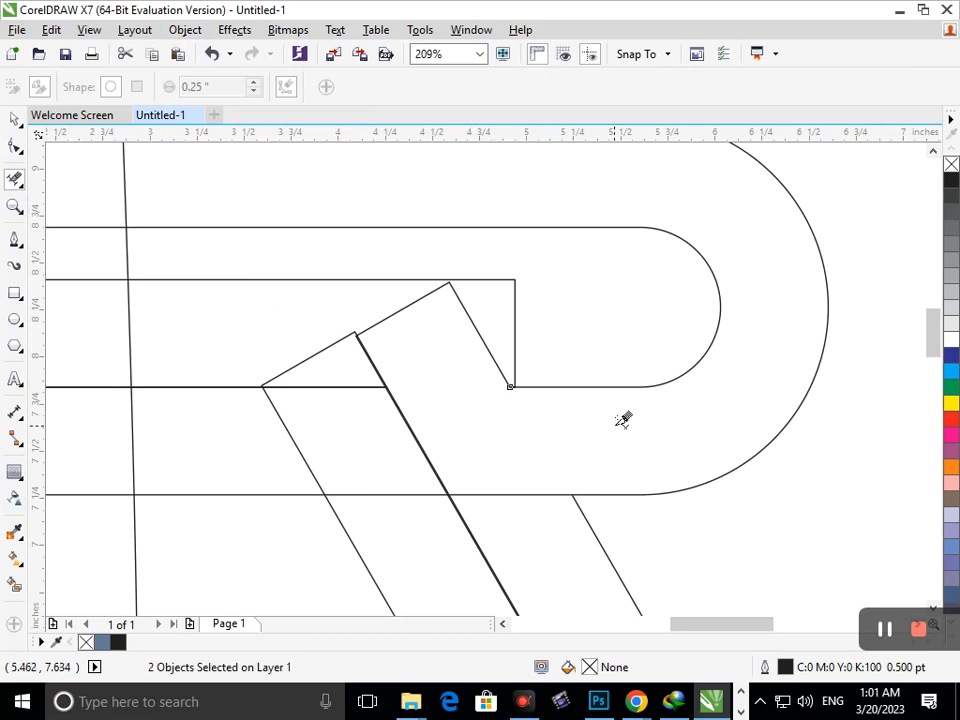
scroll(474, 382, "down", 3)
scroll(527, 399, "up", 3)
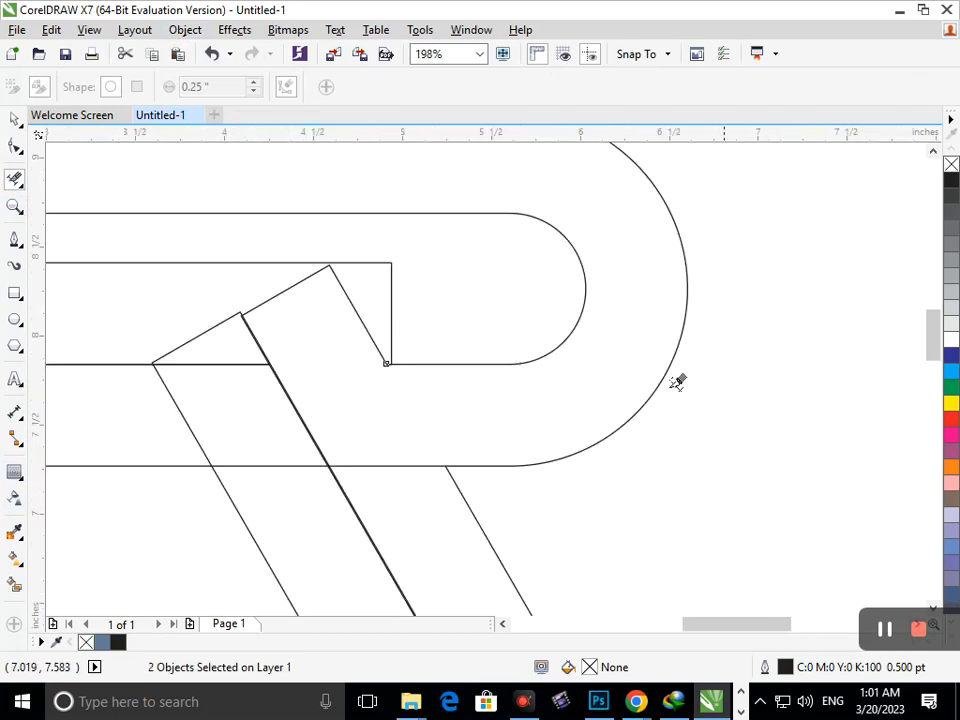
mouse_move(243, 318)
left_mouse_down()
mouse_move(310, 319)
mouse_move(267, 288)
mouse_move(296, 307)
mouse_move(243, 314)
mouse_move(301, 387)
left_mouse_up()
scroll(301, 387, "down", 3)
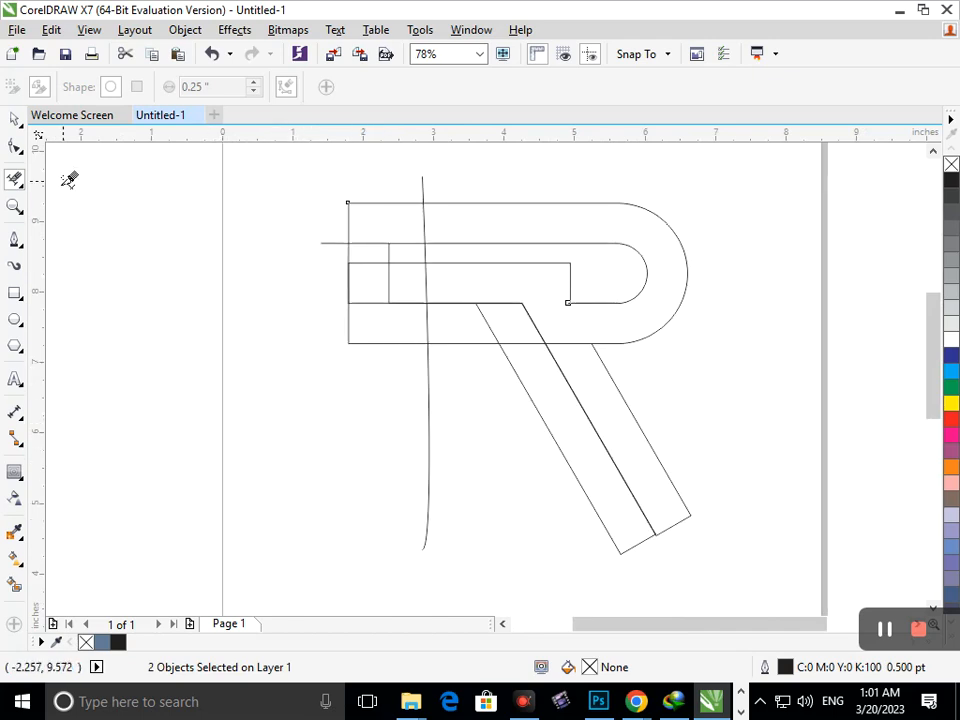
Draw a horizontal bar about 5.02 by 0.57 inches across the lower ends of the diagonal bars and nudge it upward
left_click(20, 297)
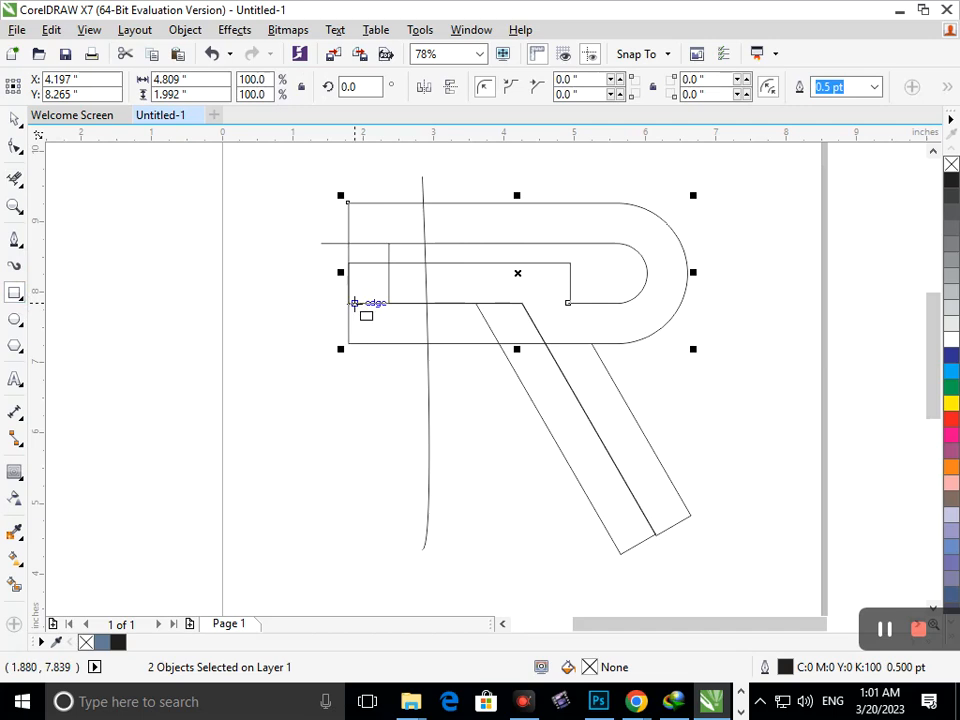
mouse_move(354, 302)
left_mouse_down()
mouse_move(437, 506)
mouse_move(339, 497)
mouse_move(705, 497)
left_mouse_up()
left_click(16, 120)
left_click(354, 328)
key("Up")
key("Up")
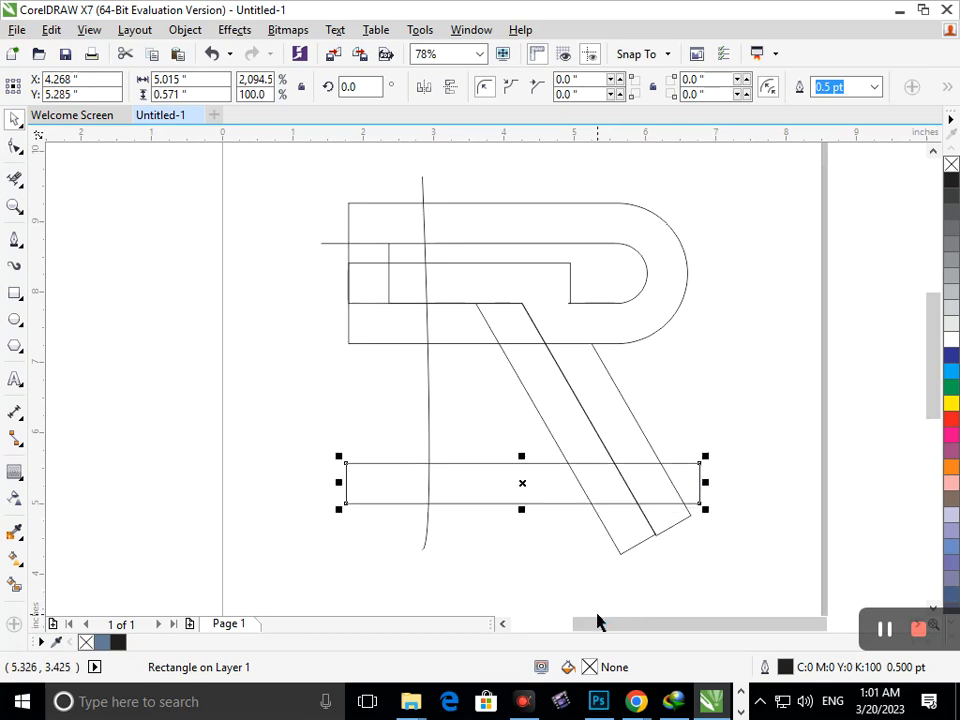
Smart-fill the letter's bowl band and its outer diagonal leg with slate blue (C:40 M:20 Y:0 K:40) and a 0.5 pt outline
left_click(15, 586)
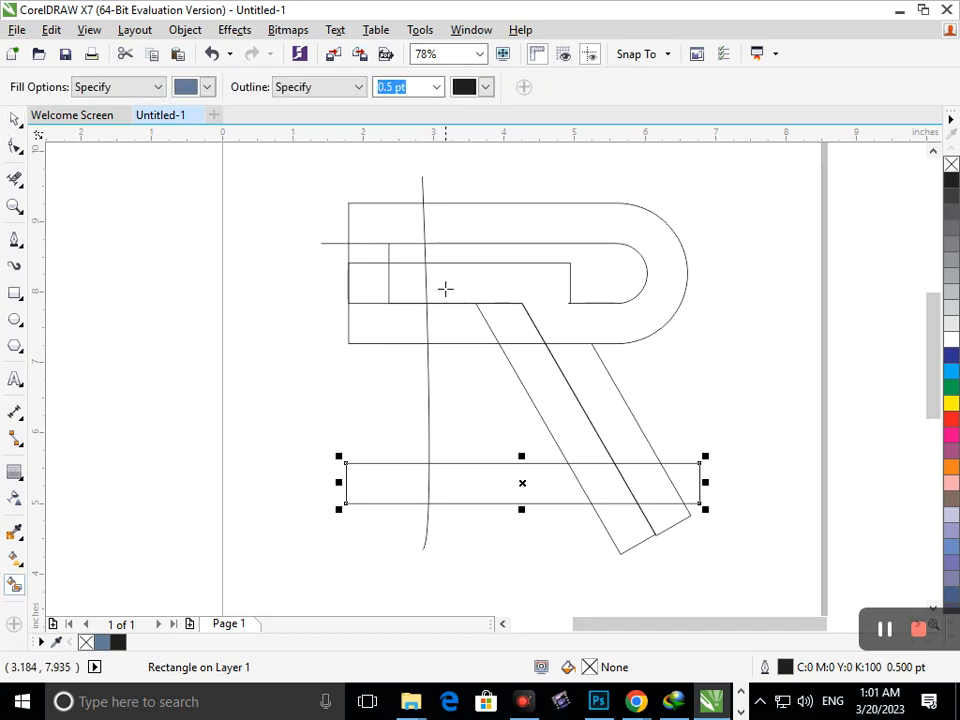
left_click(447, 288)
left_click(588, 387)
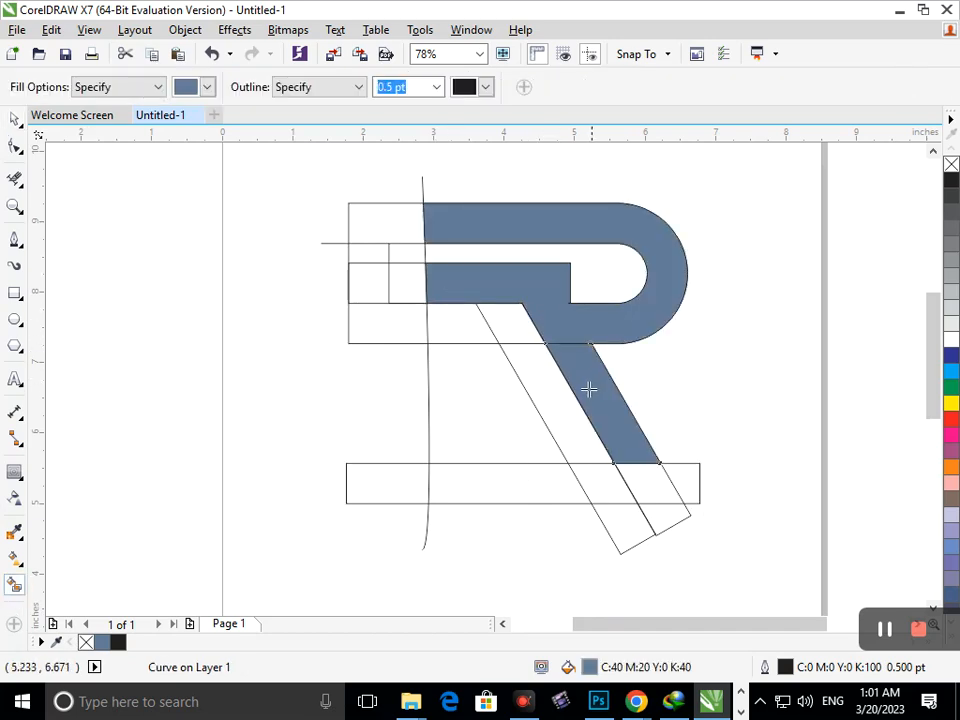
left_click(469, 486)
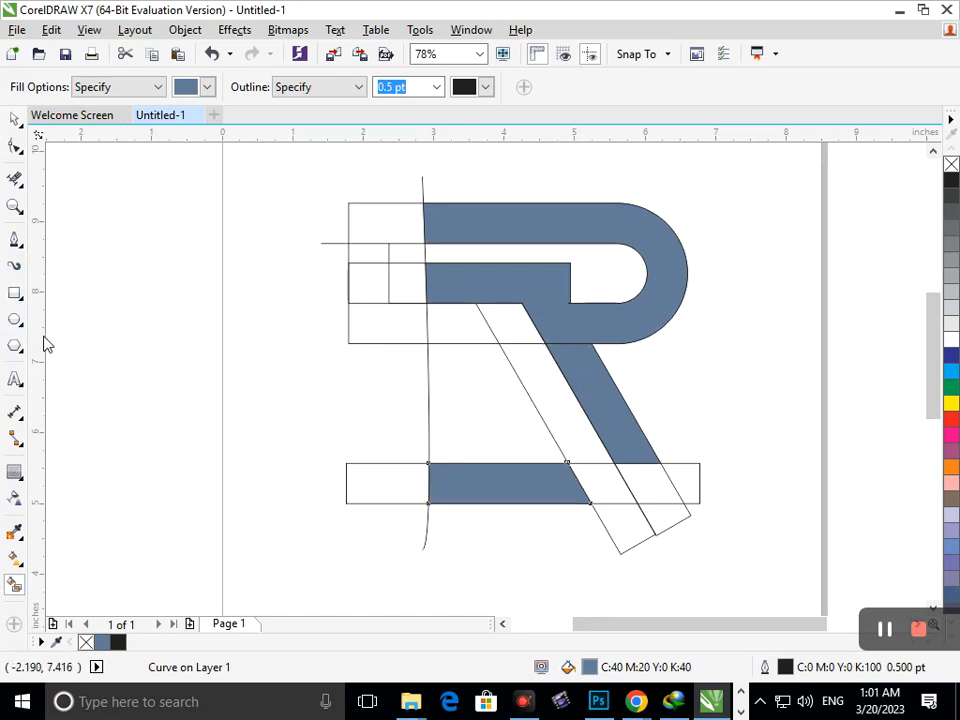
key("ctrl+z")
left_click(14, 120)
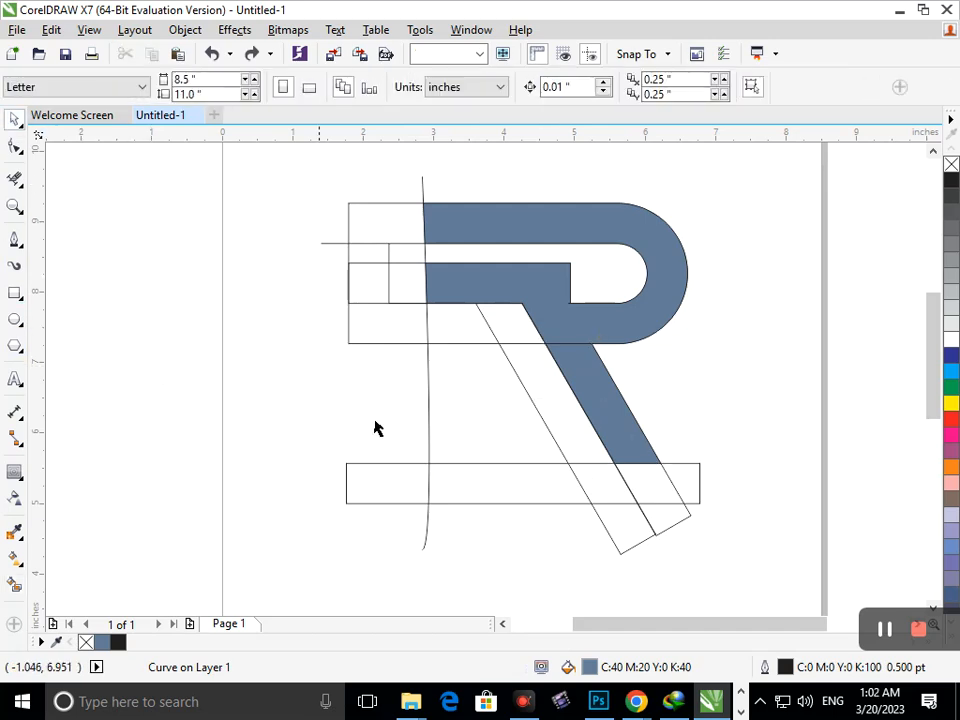
Move the horizontal bar higher across the diagonal bars and delete the slate-blue piece filling the outer diagonal leg
left_click_drag(489, 466, 481, 415)
left_click(506, 540)
left_click_drag(602, 381, 755, 363)
key("Delete")
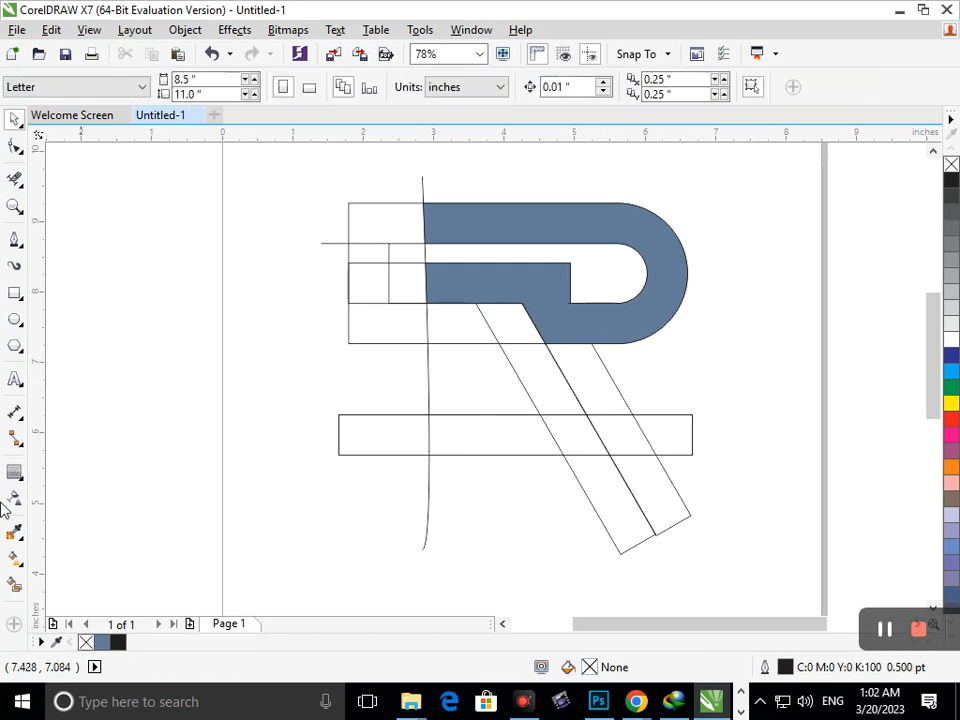
Smart-fill the outer diagonal leg down to the bar's lower edge and the bar section between the vertical curve and inner diagonal
left_click(16, 584)
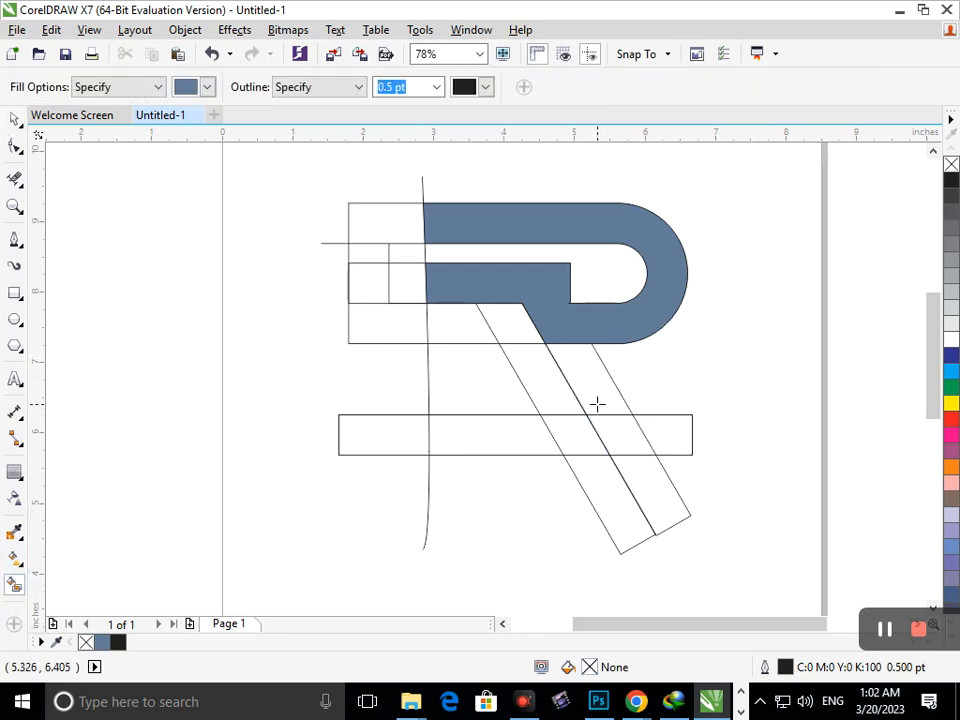
left_click(618, 441)
left_click(475, 437)
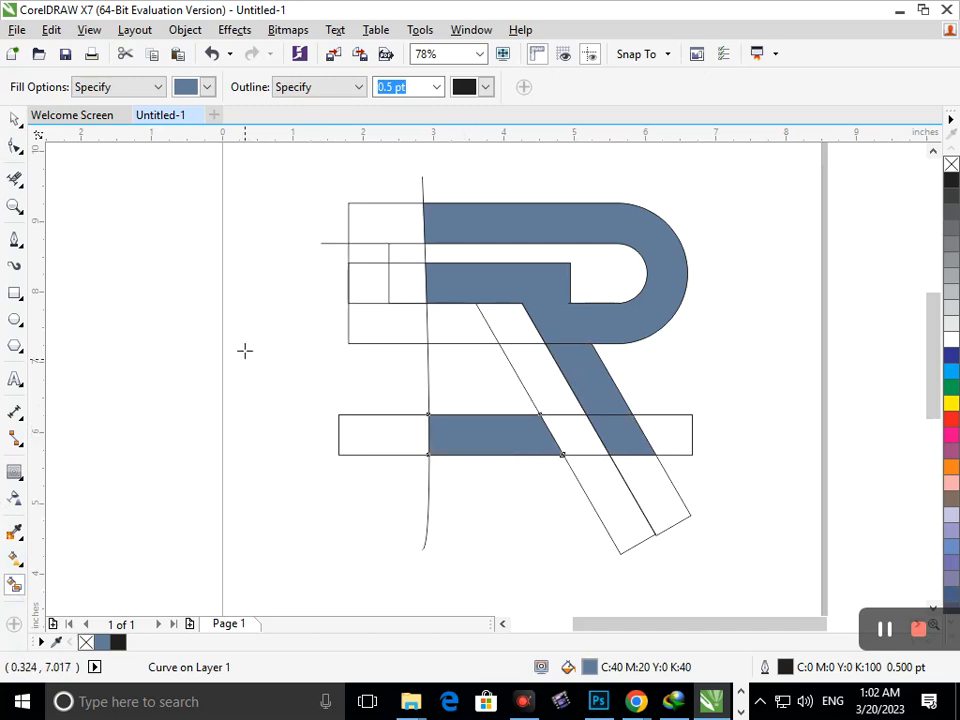
Move all the slate-blue pieces off the page beside the drawing and delete the remaining construction outlines
left_click(14, 119)
left_click(240, 399)
key("F2")
right_click(499, 332)
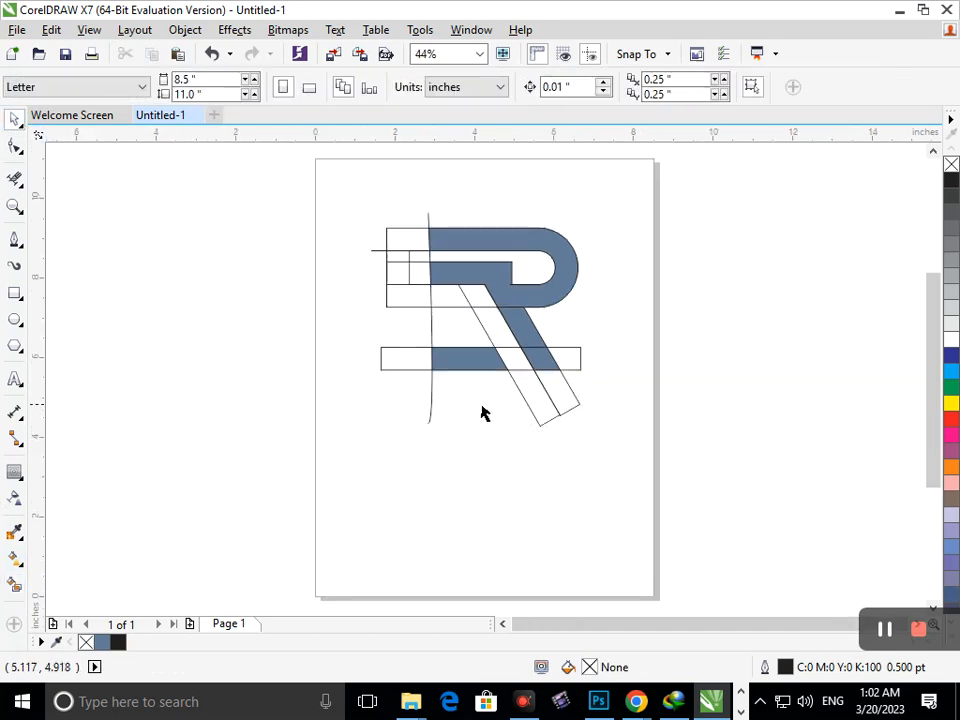
left_click_drag(468, 369, 428, 409)
key("ctrl+z")
left_click(551, 363, "shift")
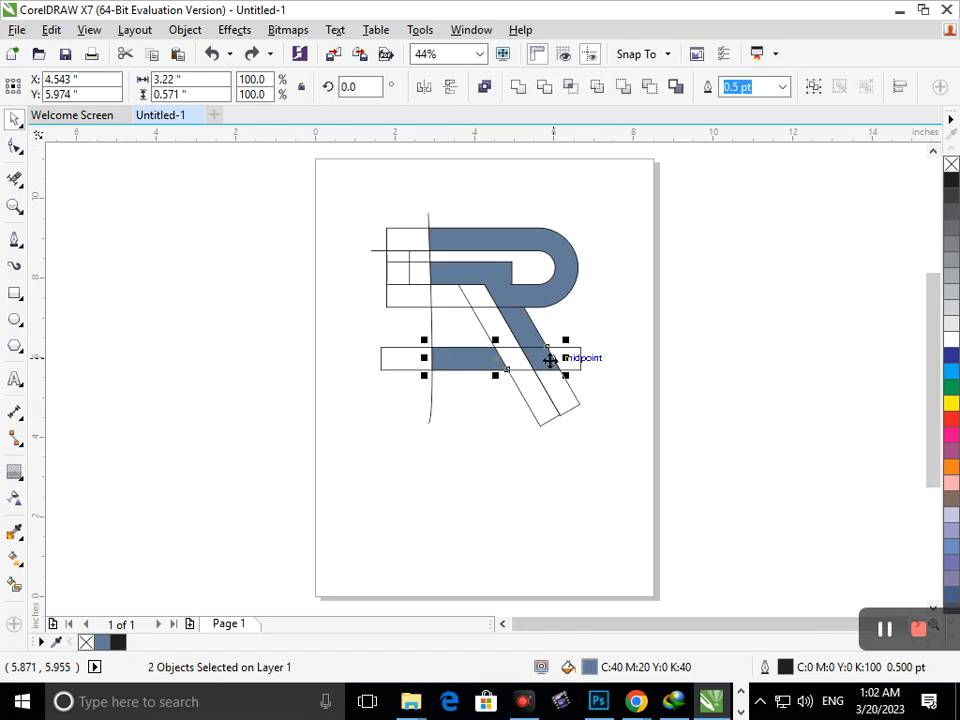
left_click(506, 287, "shift")
left_click(508, 289, "shift")
left_click_drag(508, 289, 787, 281)
mouse_move(293, 207)
left_mouse_down()
mouse_move(688, 422)
mouse_move(699, 499)
left_mouse_up()
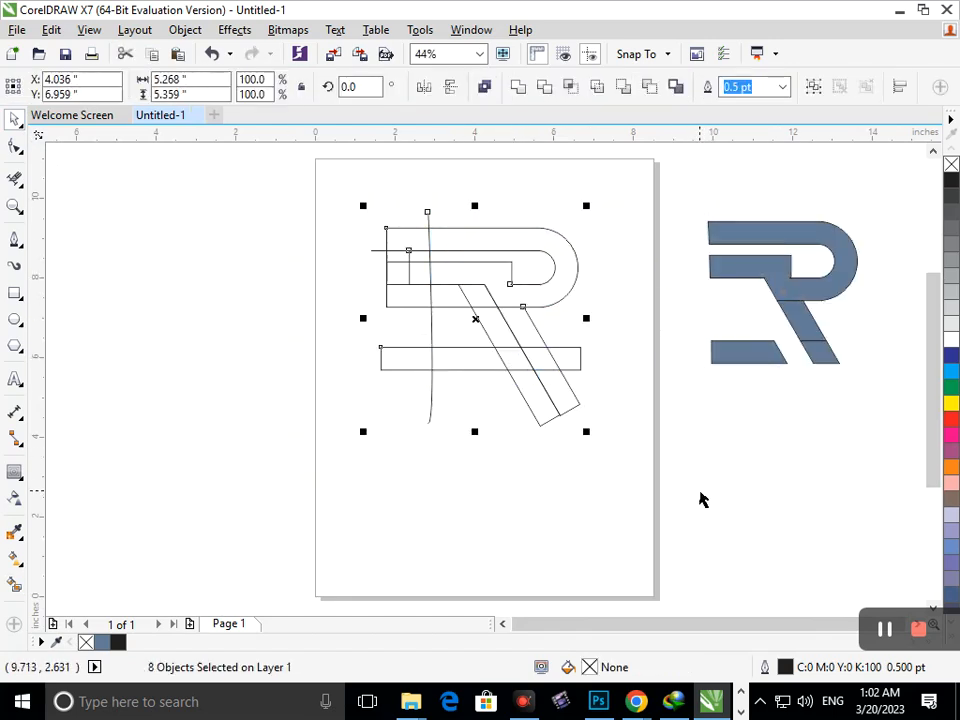
key("Delete")
Move the filled letter pieces back onto the page and weld them into one shape
left_click_drag(658, 202, 876, 424)
left_click_drag(821, 349, 509, 407)
left_click(518, 87)
left_click(660, 388)
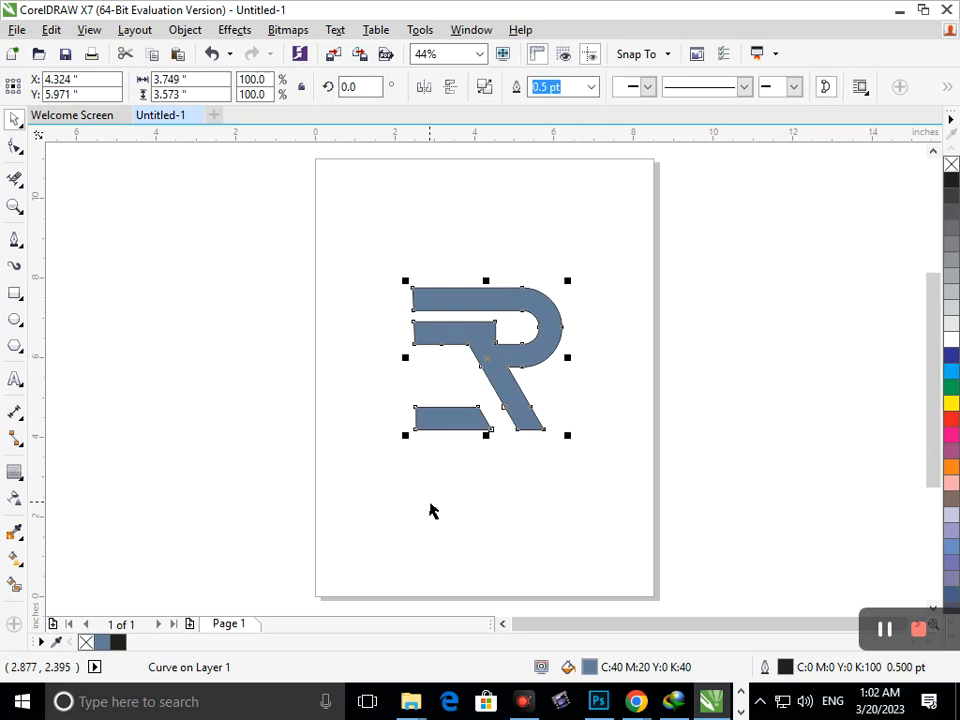
Apply a linear fountain fill running from the logo's upper-left corner to the foot of the diagonal leg
left_click(22, 566)
left_click(75, 556)
left_click_drag(418, 297, 515, 429)
Set the fountain fill's end colour, at the foot of the leg, to bright turquoise, about #42FFE0
left_click(540, 417)
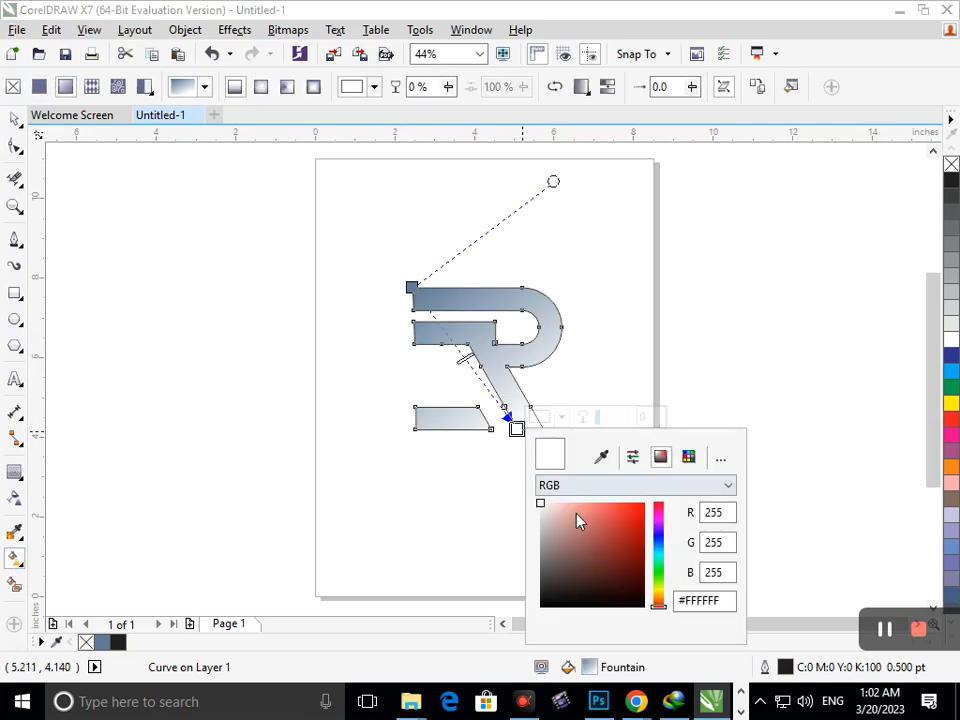
left_click(596, 503)
left_click_drag(656, 603, 620, 511)
left_click(634, 525)
left_click(636, 513)
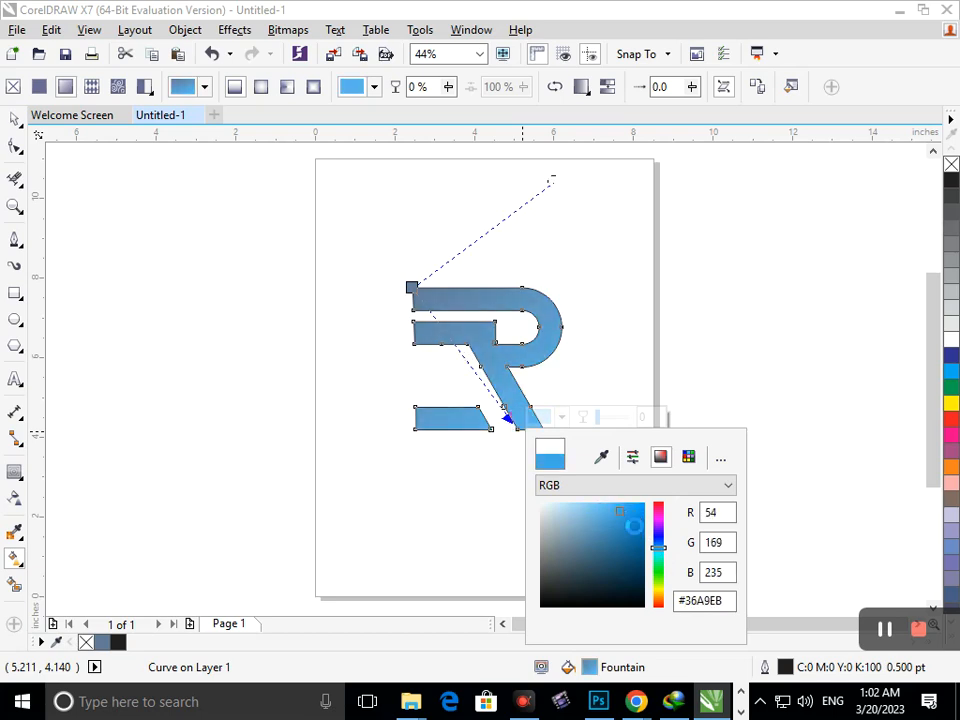
mouse_move(658, 551)
left_mouse_down()
mouse_move(658, 538)
mouse_move(607, 508)
mouse_move(660, 542)
mouse_move(659, 558)
left_mouse_up()
left_click(632, 510)
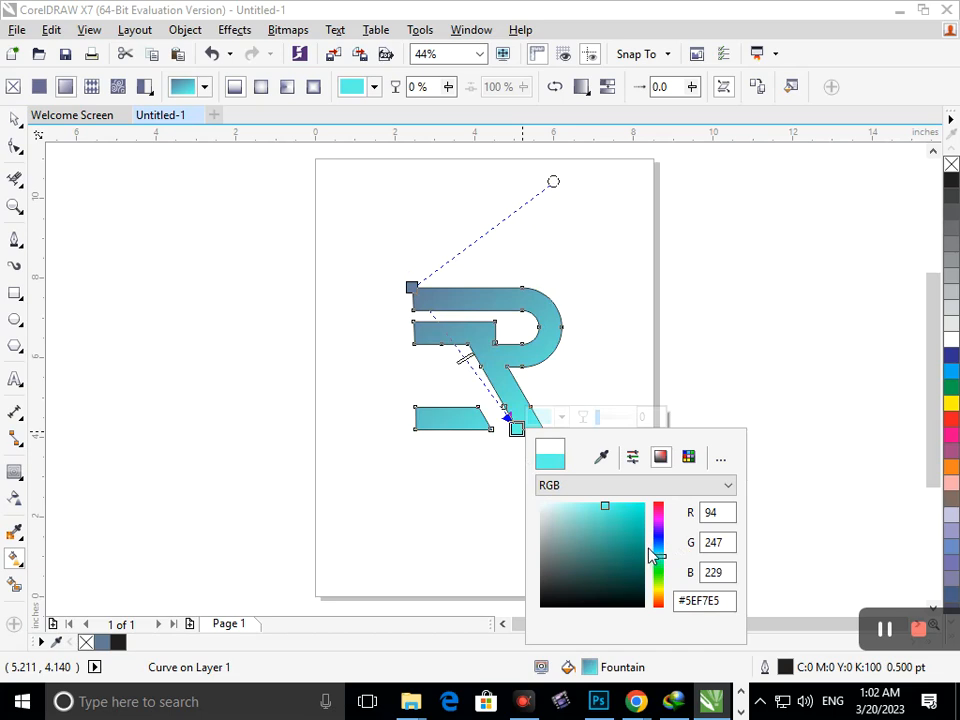
left_click(617, 503)
left_click_drag(660, 558, 658, 565)
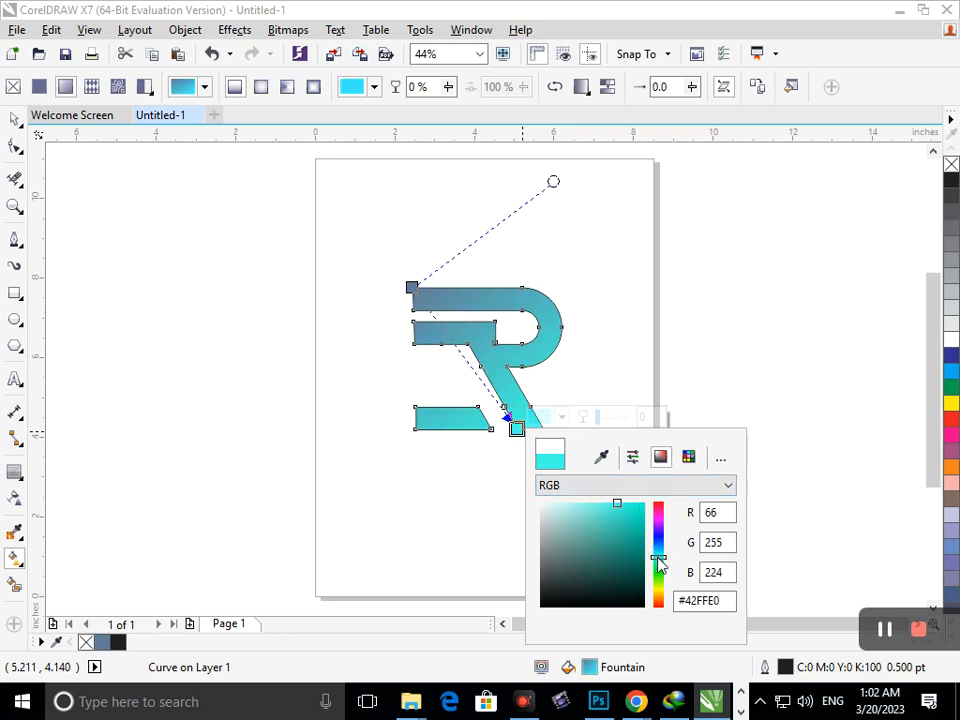
Set the fountain fill's start colour to orange and add an orange colour node at 46% along the gradient
left_click(413, 289)
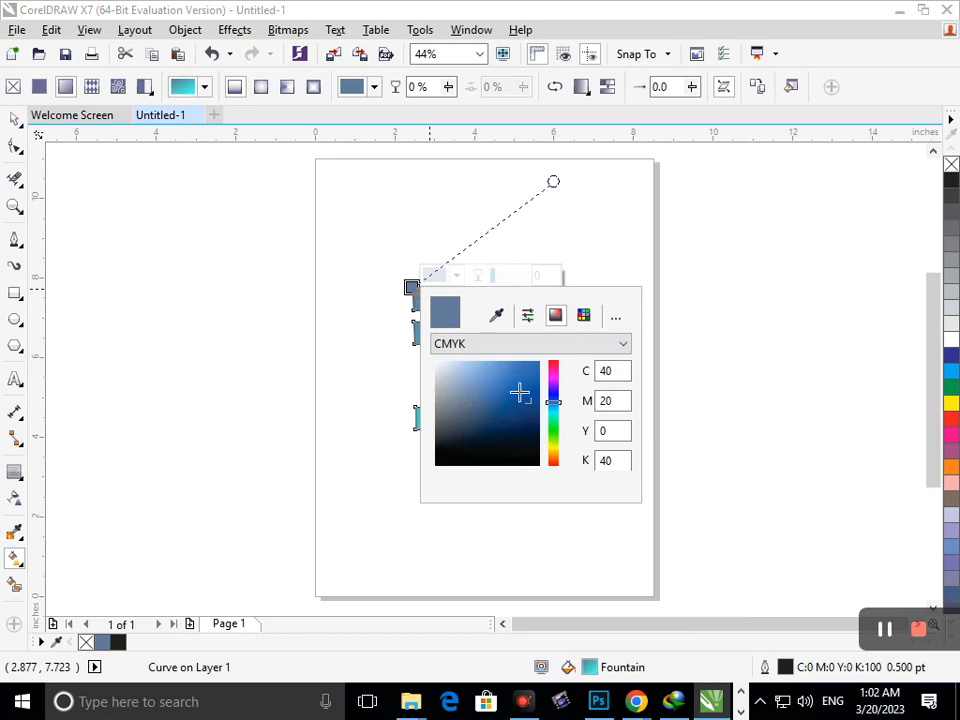
left_click(476, 375)
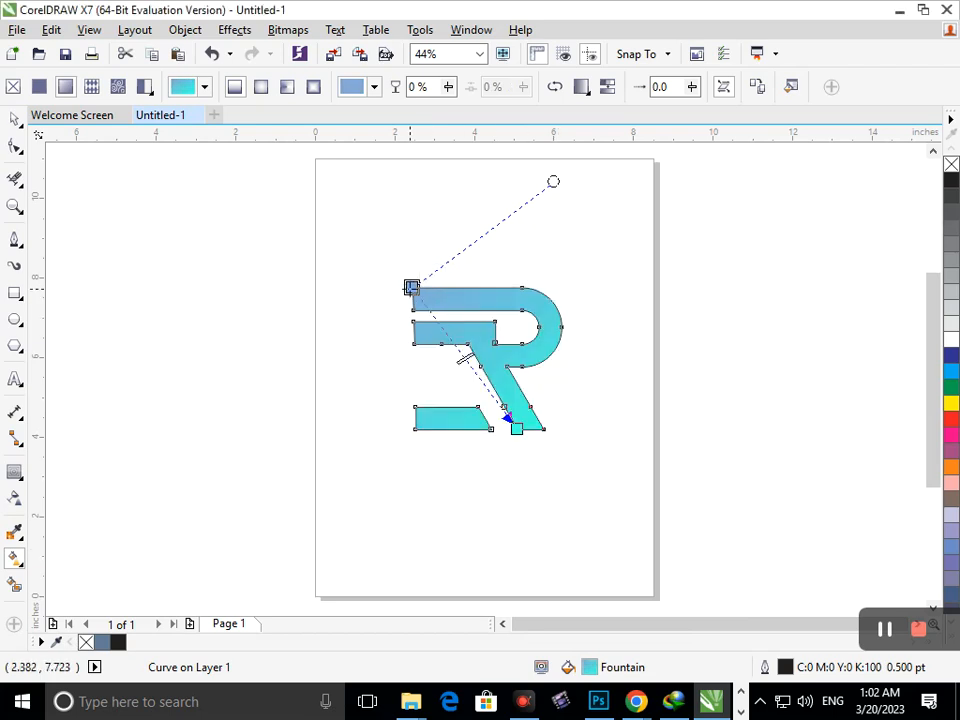
left_click(445, 277)
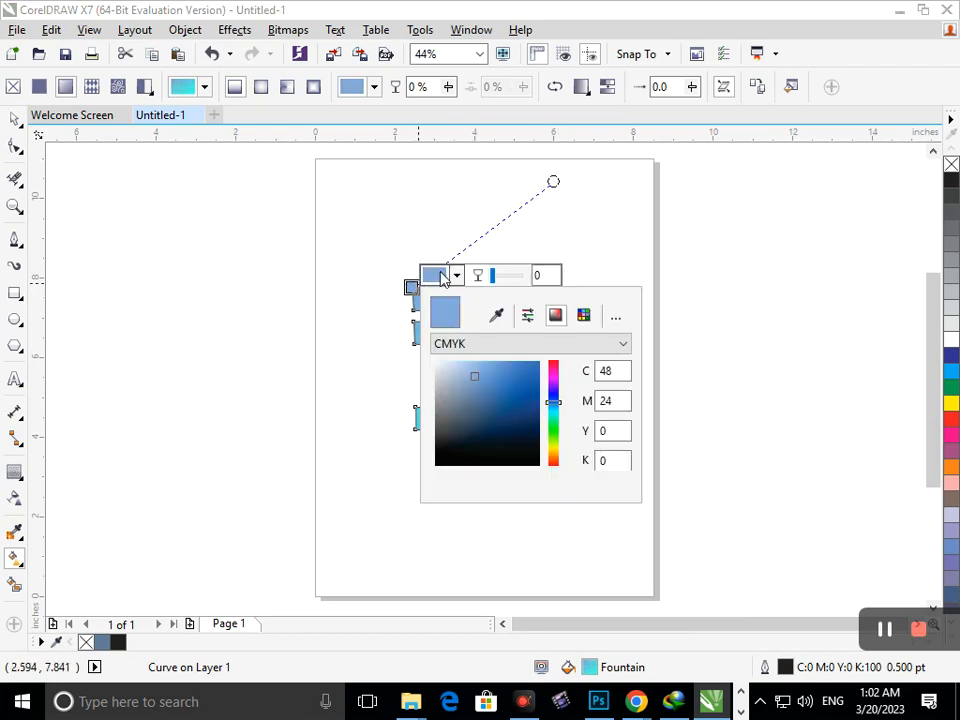
left_click(554, 462)
left_click(529, 365)
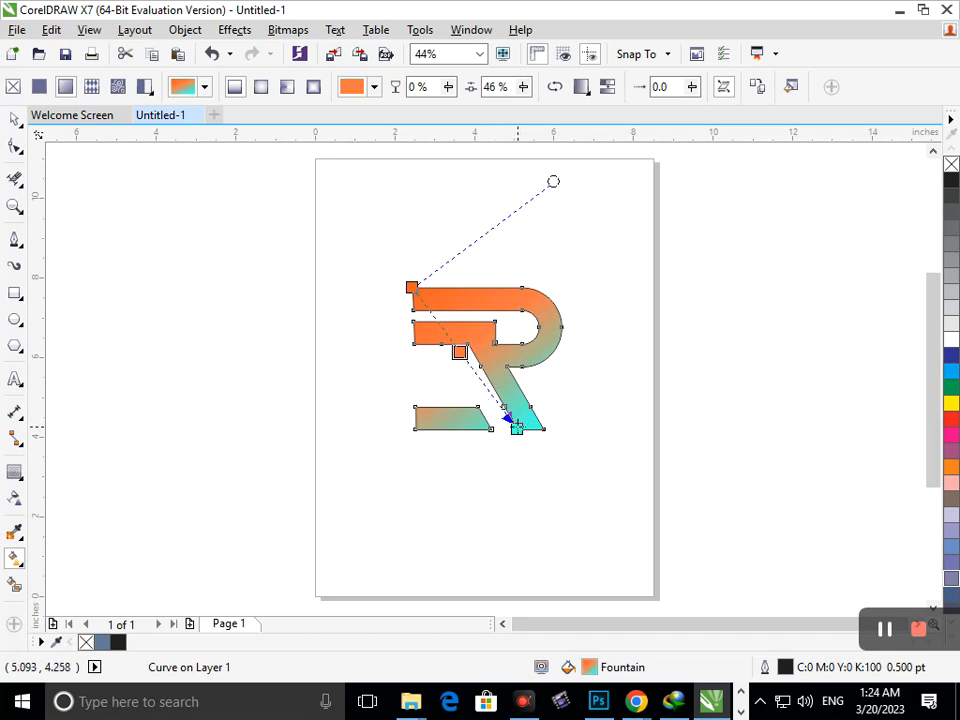
Change the fountain fill's start node to the palette's green
left_click(411, 287)
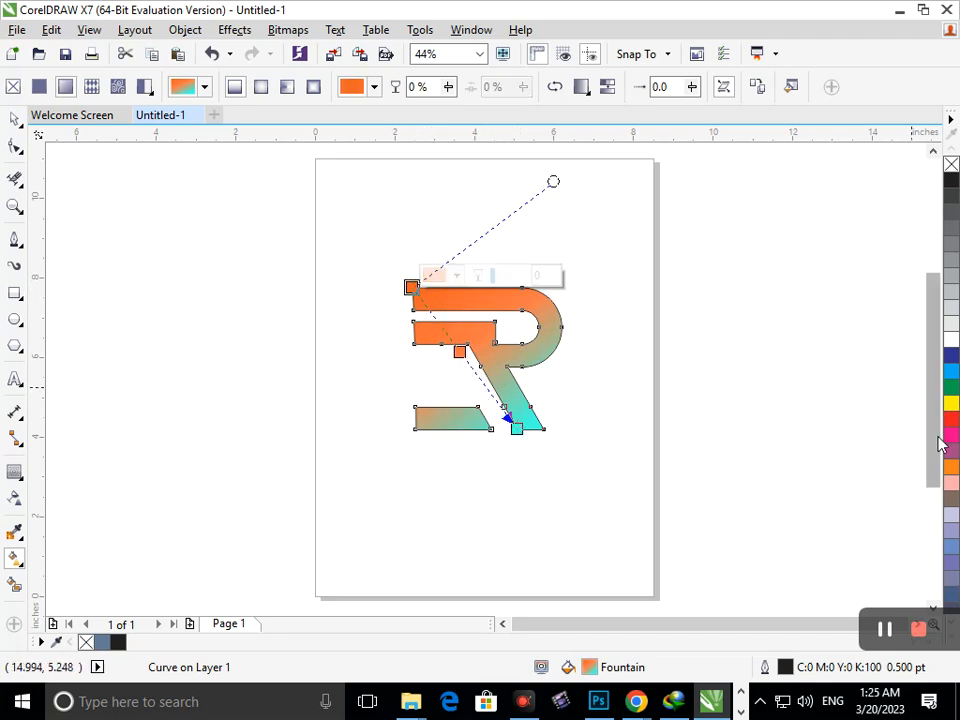
left_click(951, 372)
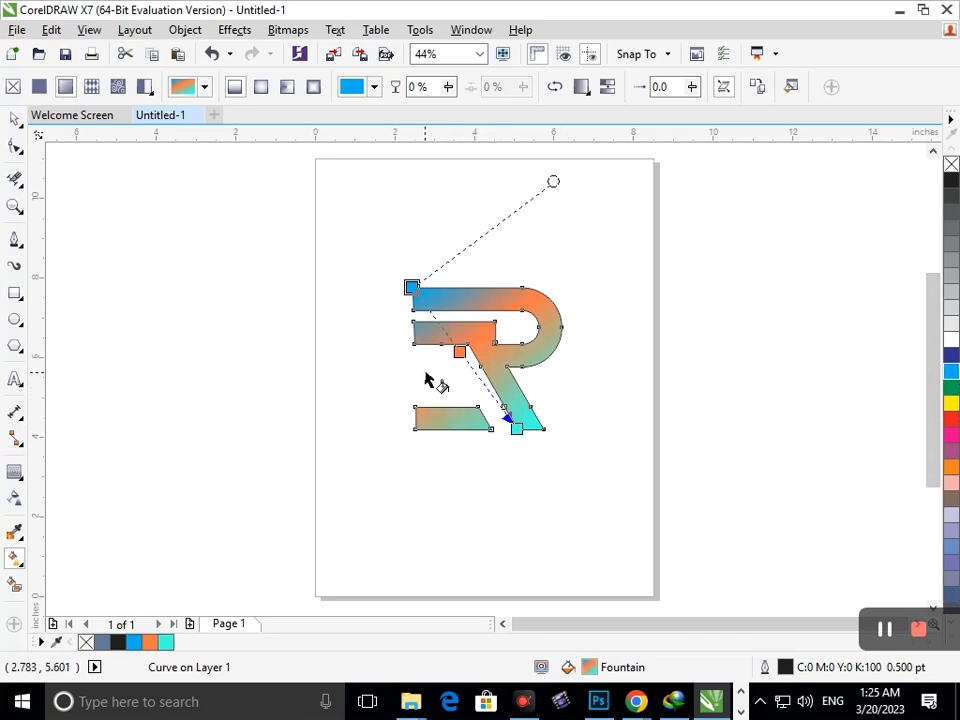
left_click(951, 388)
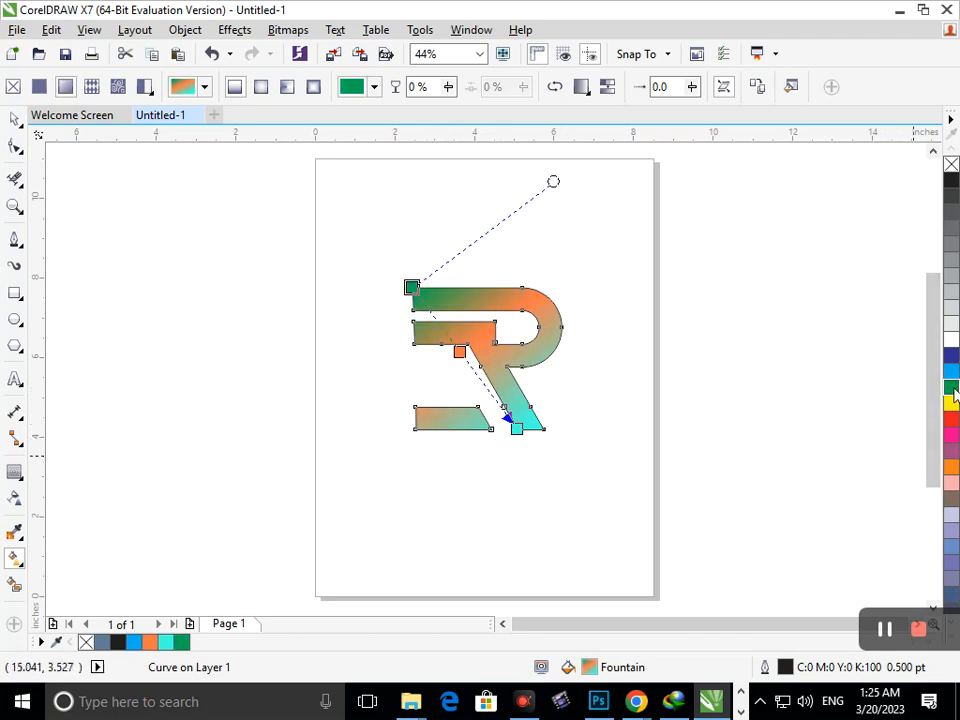
Try the R logo with no outline and undo the outline removal
left_click(15, 117)
left_click_drag(373, 244, 576, 468)
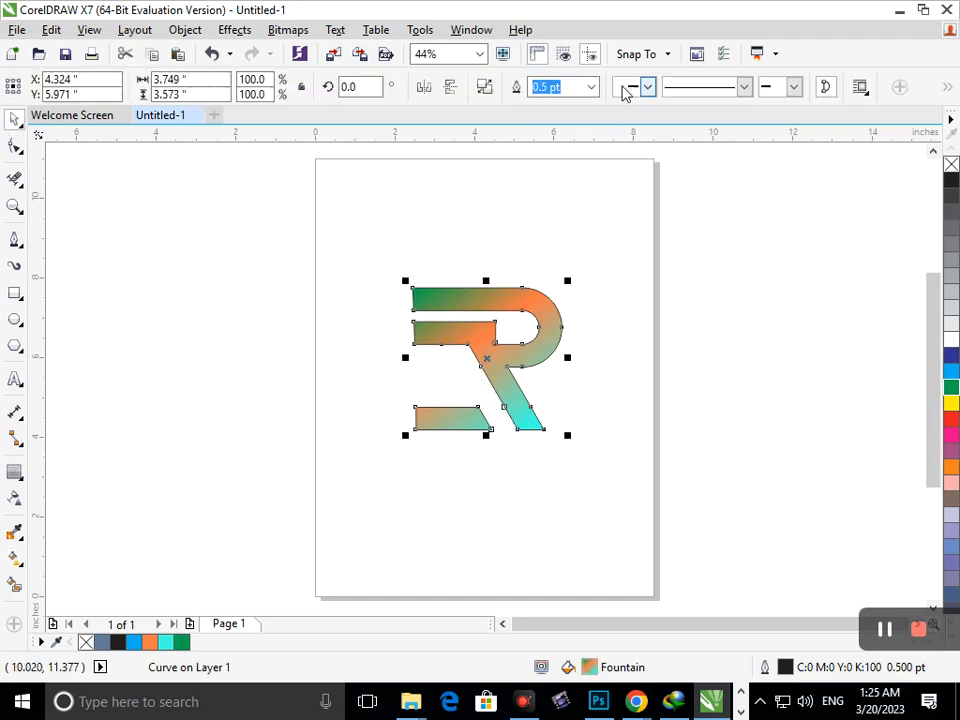
left_click(591, 87)
left_click(572, 105)
key("Escape")
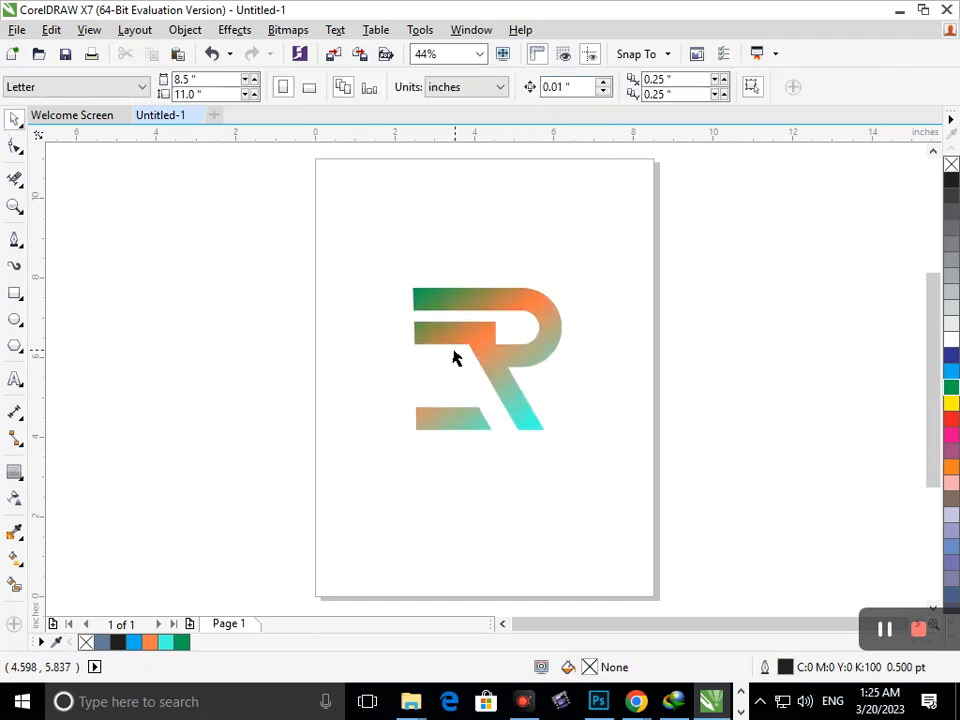
key("ctrl+z")
key("Escape")
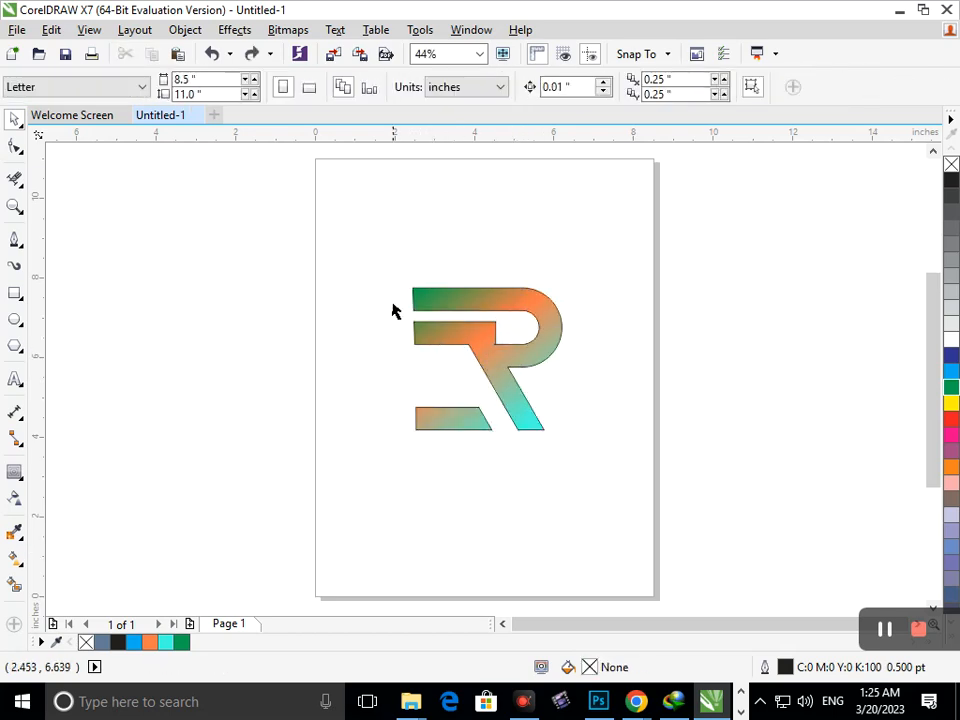
Scale the whole R logo up from its centre to about 136.6%, about 5.12 by 4.88 inches, and deselect it
left_click_drag(430, 316, 634, 482)
key("F3")
left_click_drag(356, 231, 606, 466)
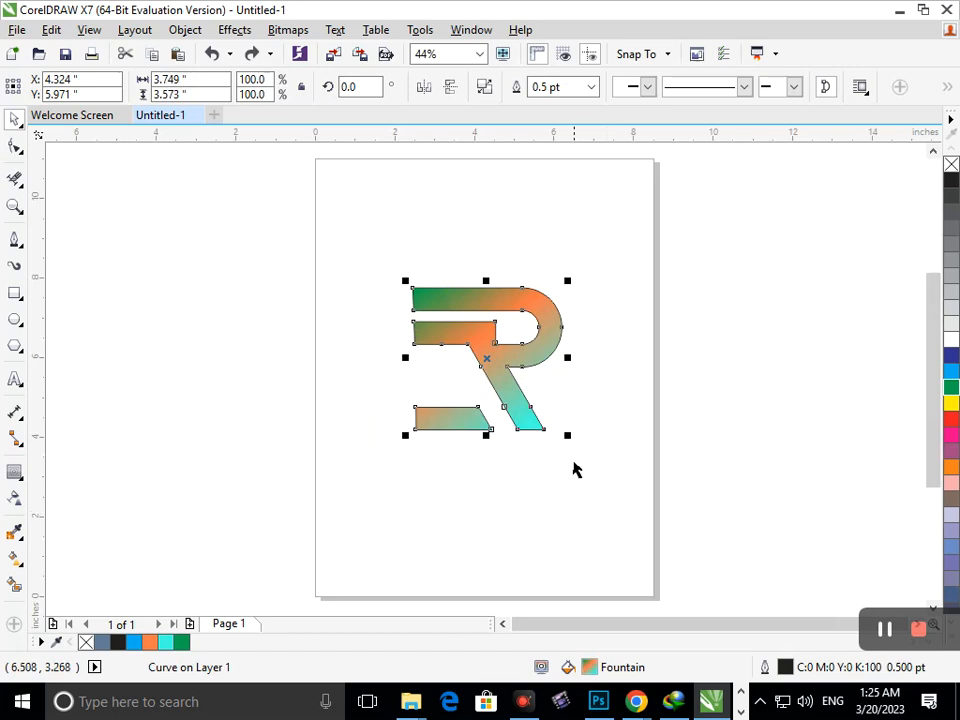
left_click_drag(567, 436, 598, 484)
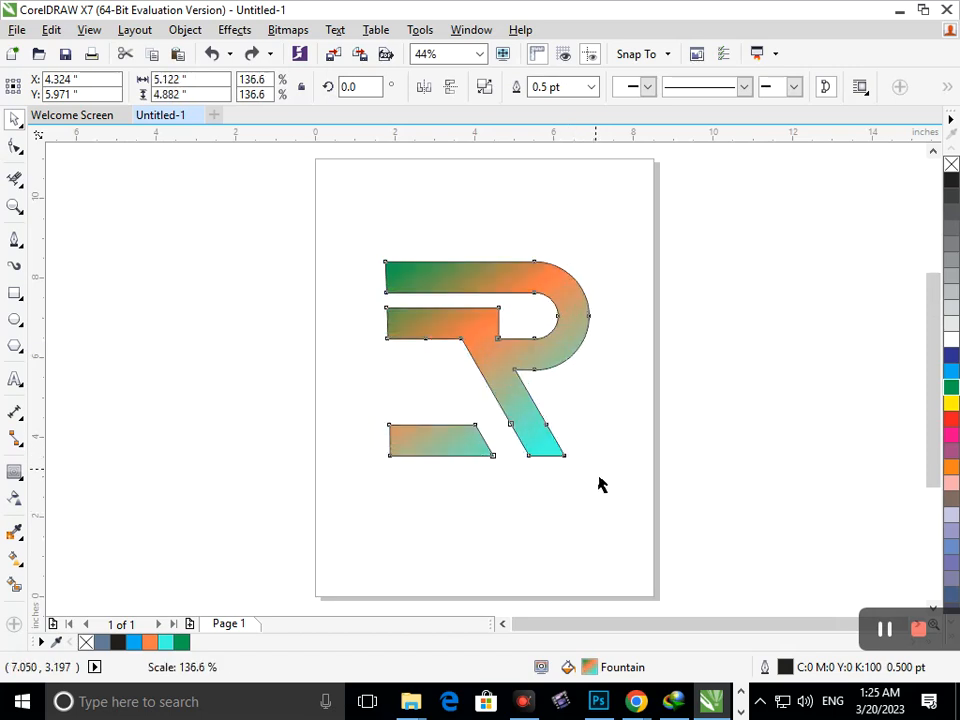
key("Escape")
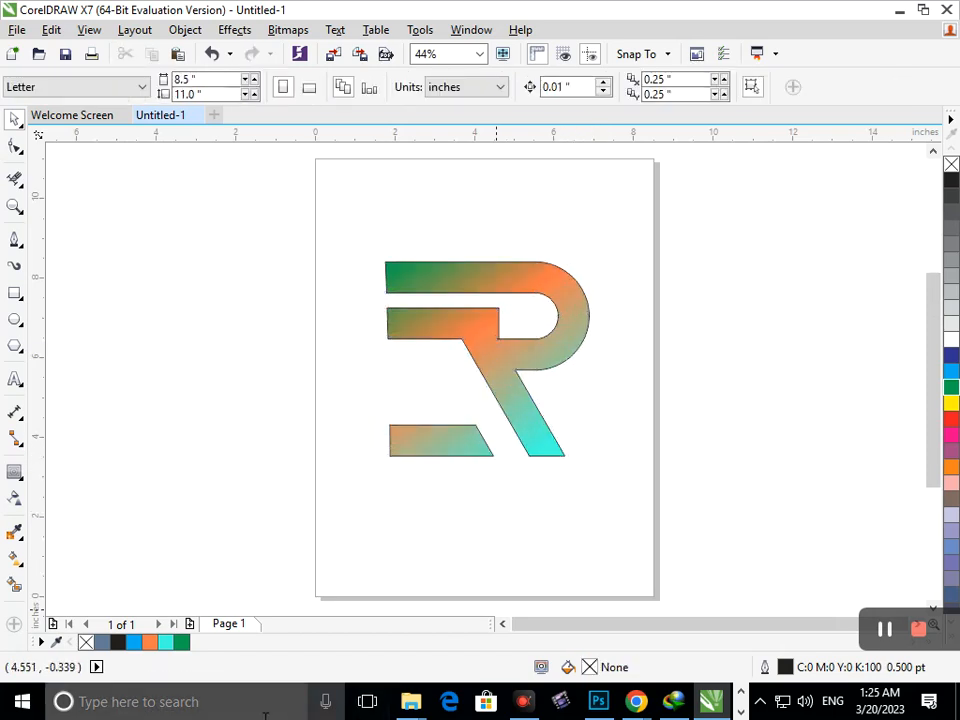